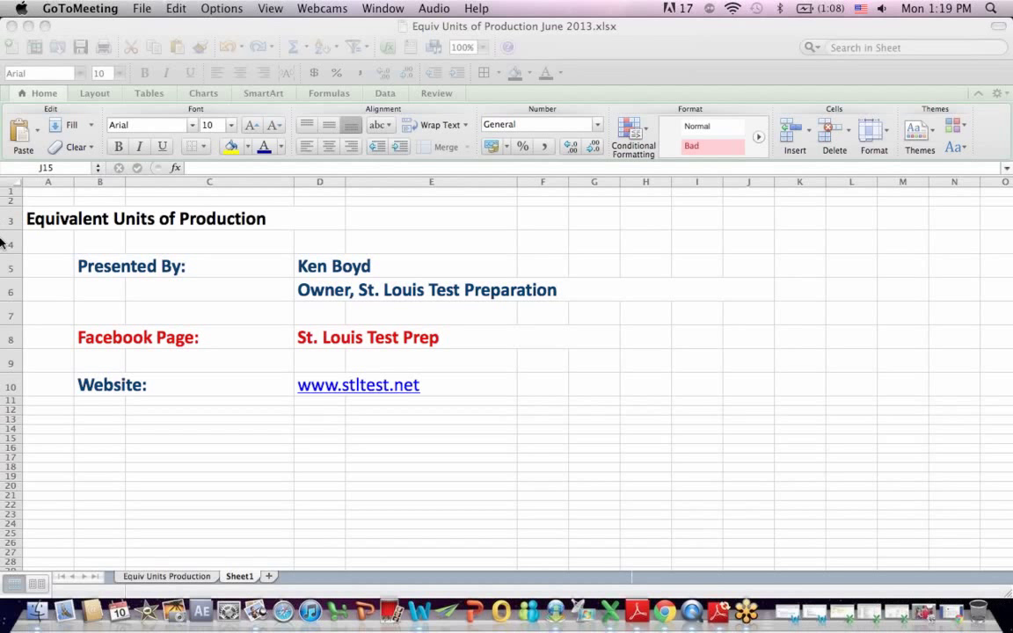
- Bring Excel to the front and switch from the title sheet to the Equiv Units Production worksheet
click(330, 339)
click(330, 340)
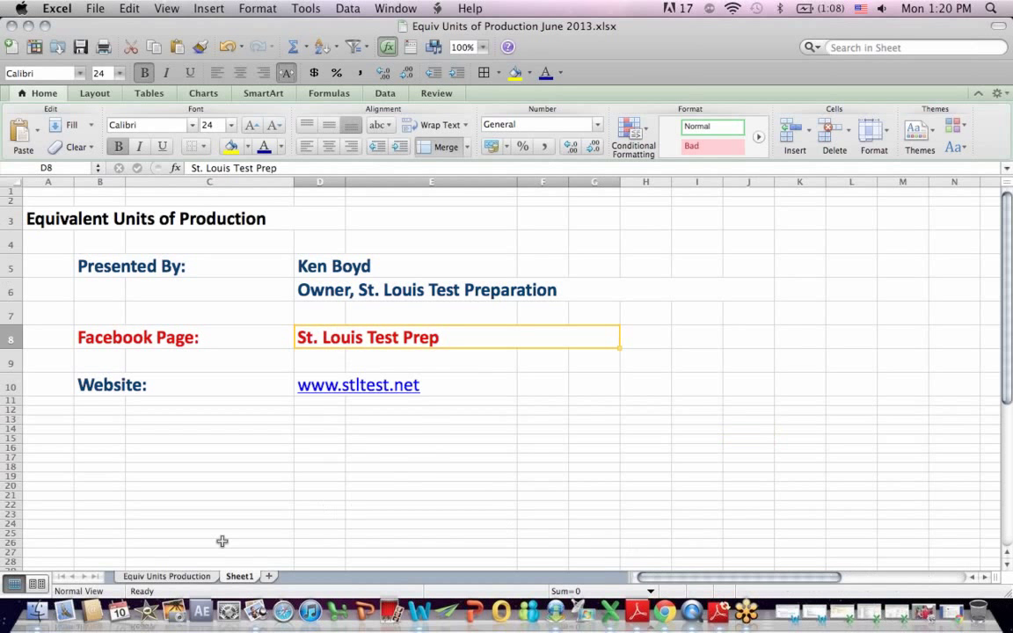
click(201, 577)
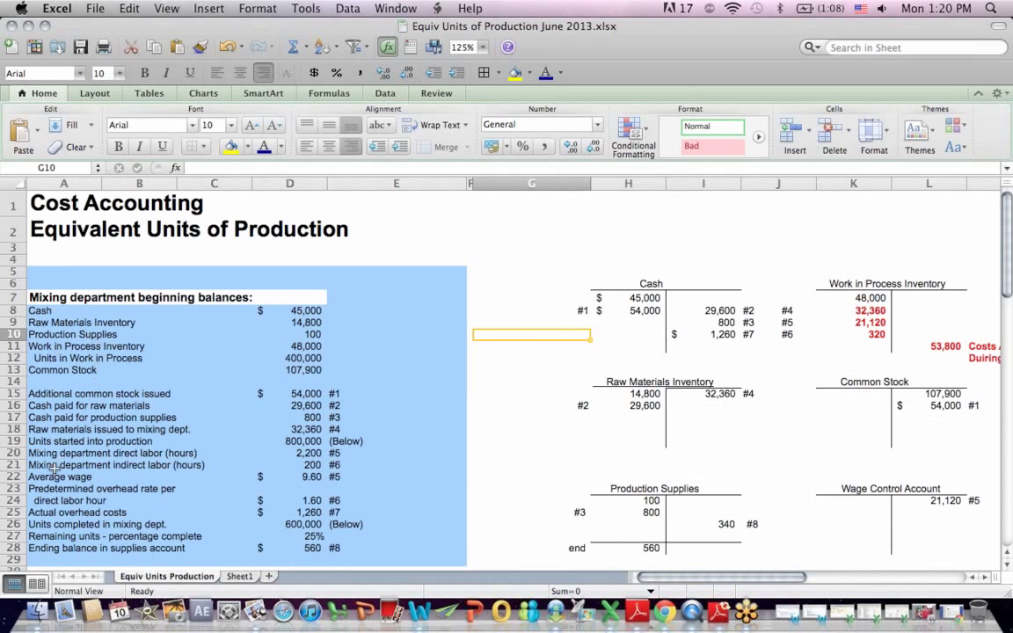
- Highlight the A1:E2 title rows, then move down column G to the 750,000-unit Flow of Production section
click(57, 202)
drag(123, 208, 423, 226)
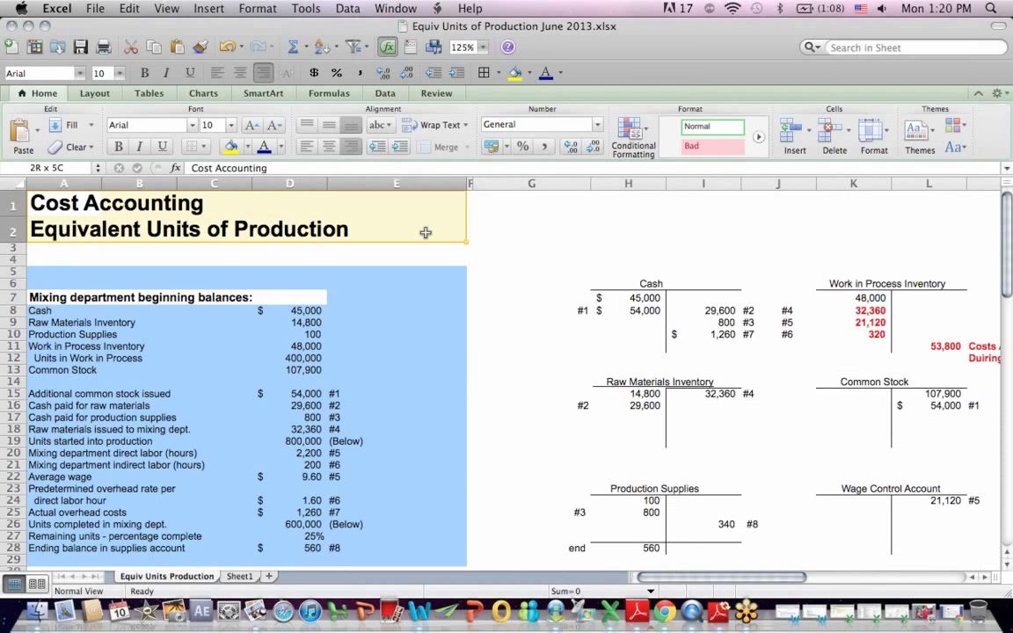
click(476, 383)
key(Down)
key(Down)
key(Down)
key(Down)
key(Down)
key(Down)
key(Down)
key(Down)
key(Down)
key(Down)
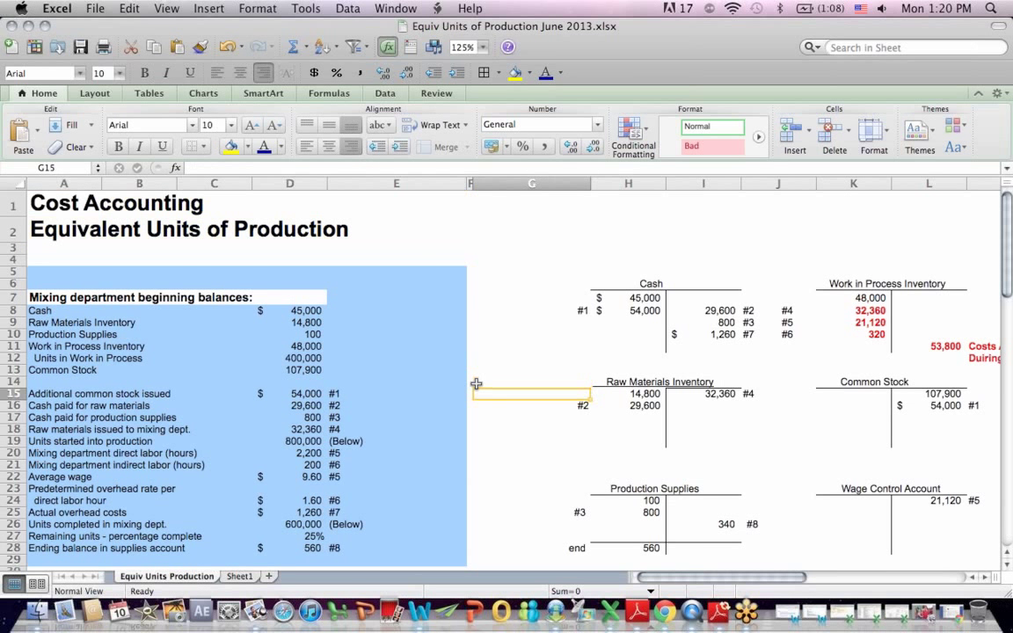
key(Down)
key(Down)
key(Down)
key(Down)
key(Down)
key(Down)
key(Down)
key(Down)
key(Down)
key(Down)
key(Down)
key(Down)
key(Down)
key(Down)
key(Down)
key(Down)
key(Down)
key(Down)
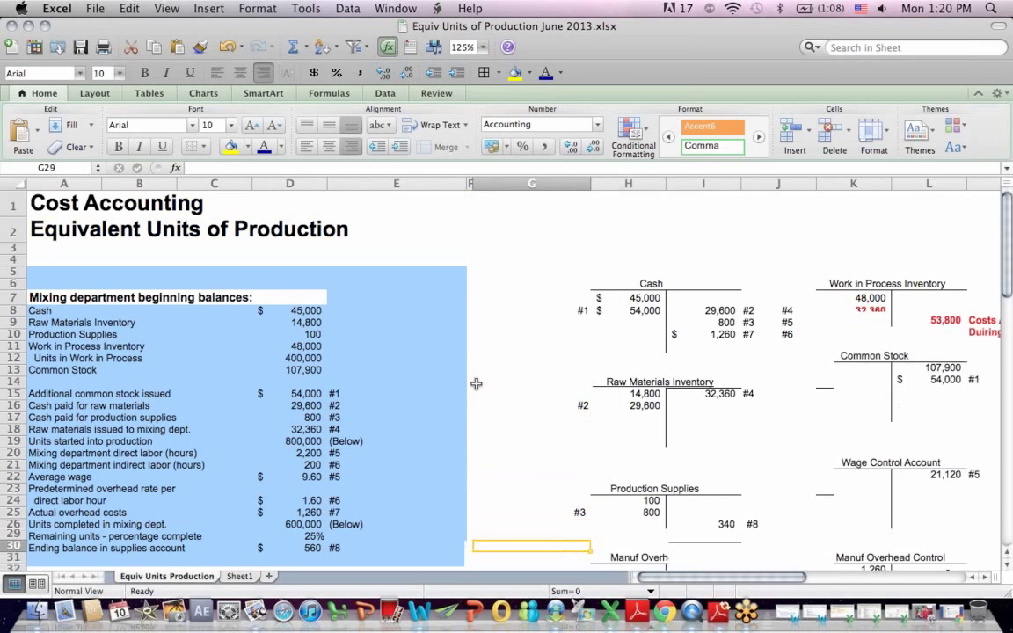
key(Down)
key(Down)
key(Down)
key(Down)
key(Down)
key(Down)
key(Down)
key(Down)
key(Down)
key(Down)
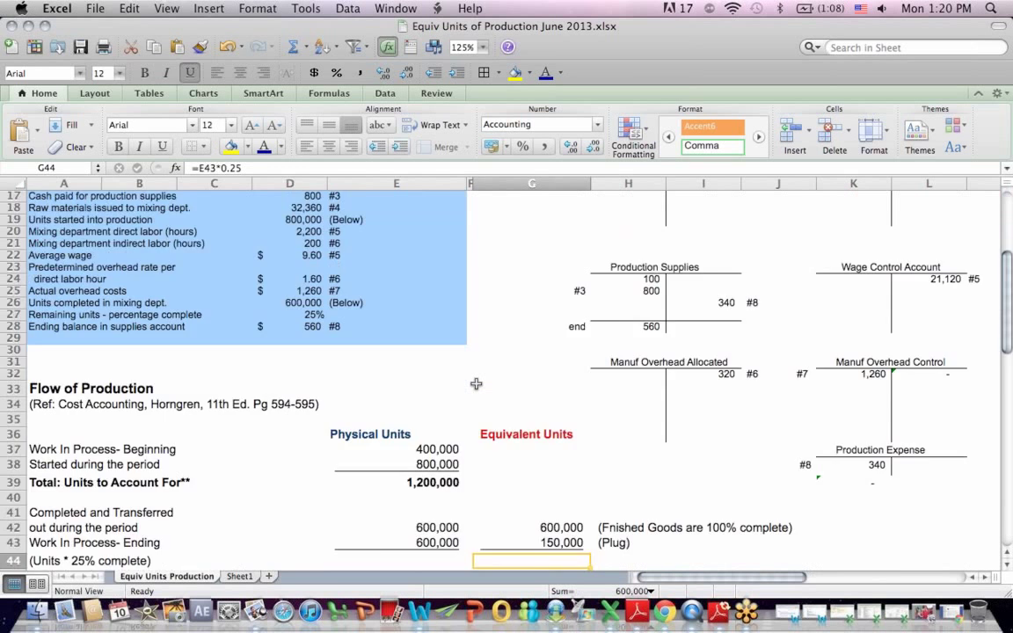
key(Down)
key(Down)
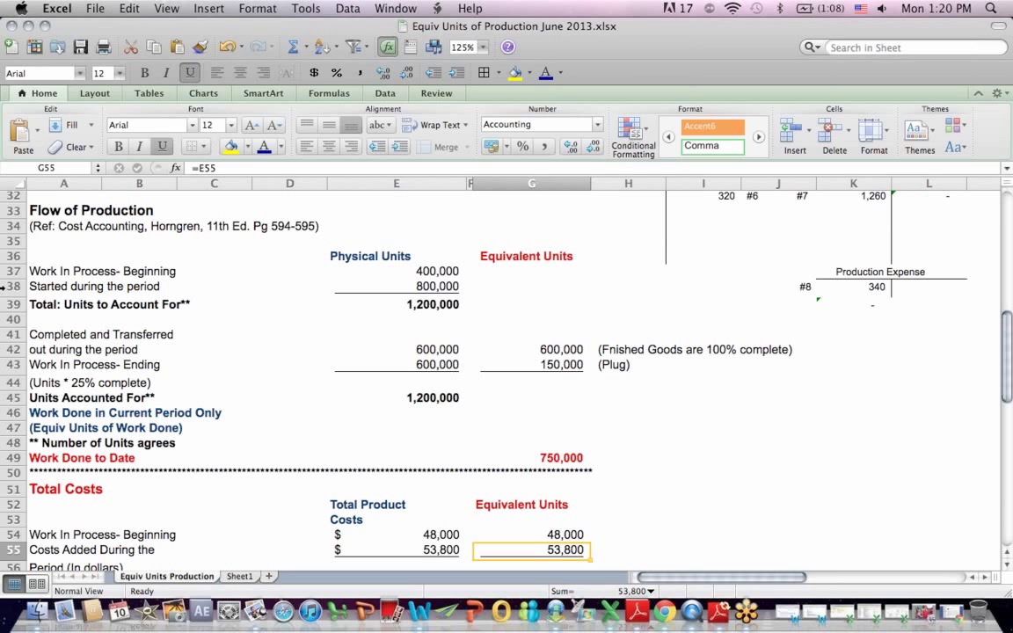
click(72, 211)
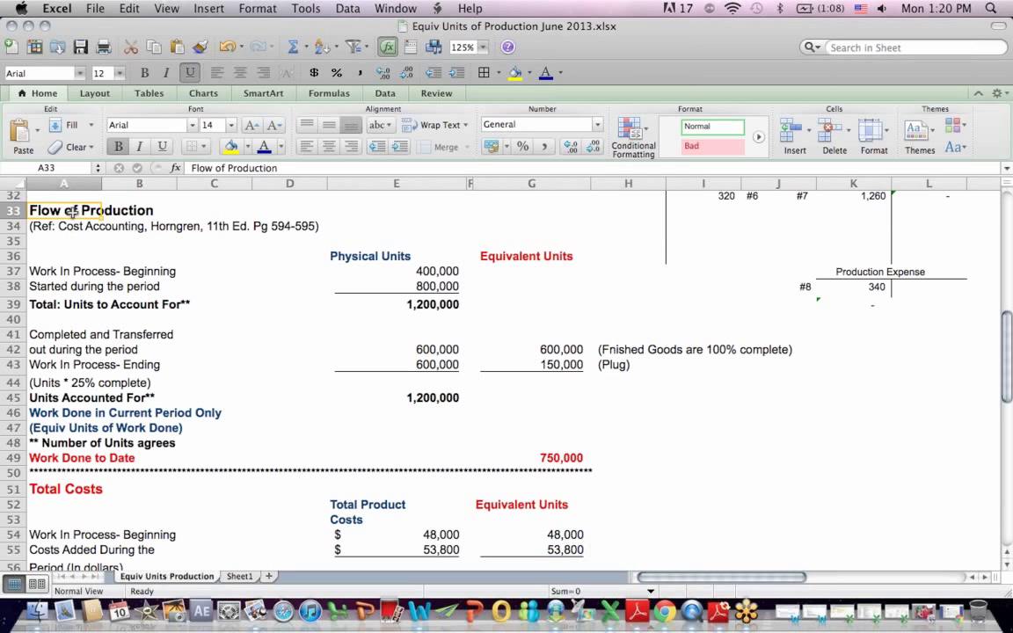
click(70, 226)
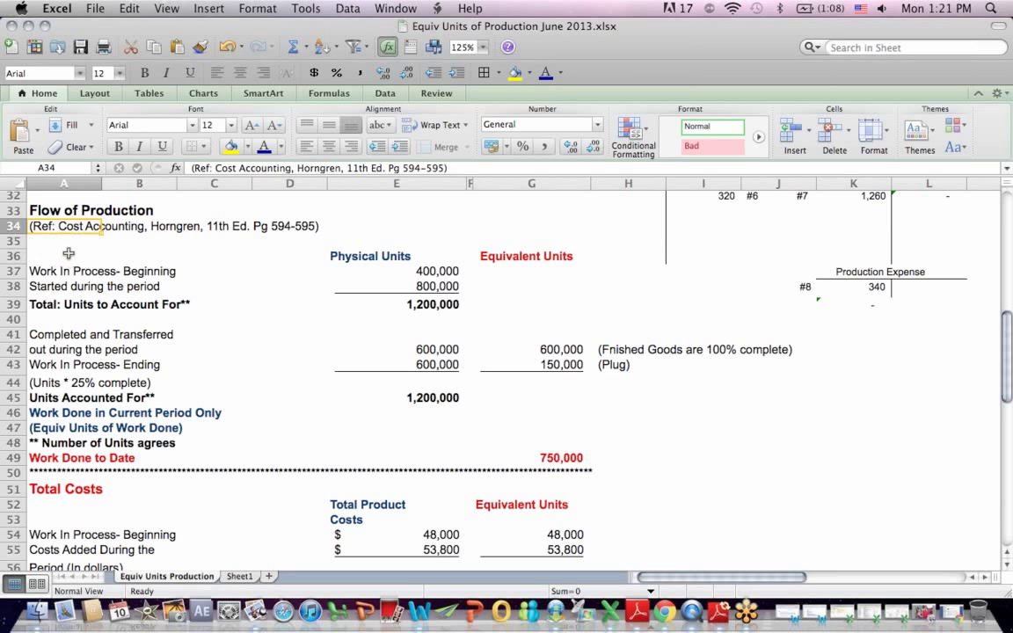
drag(70, 234, 423, 436)
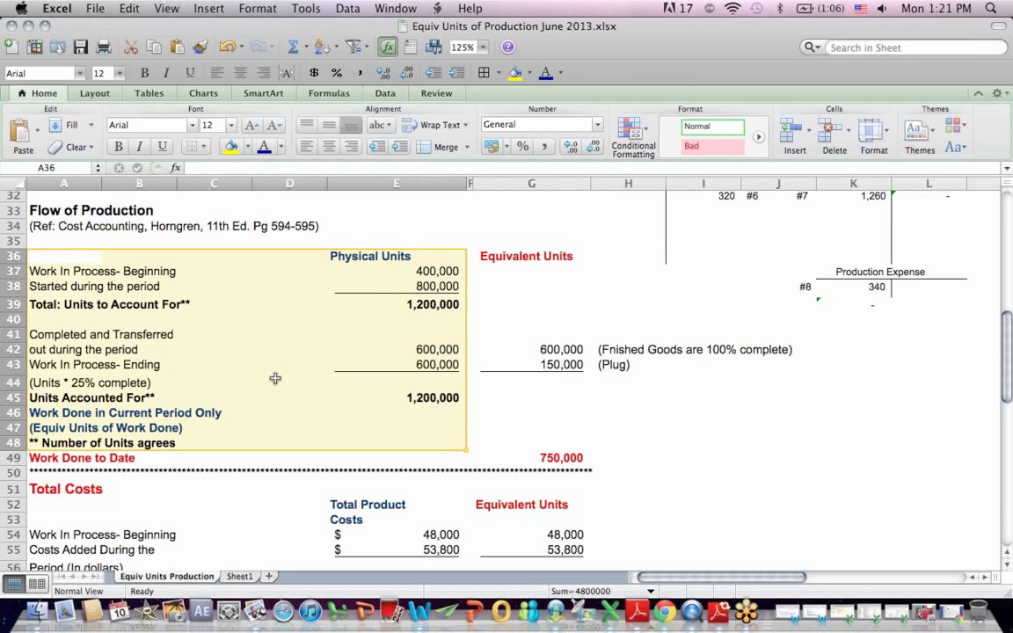
click(63, 272)
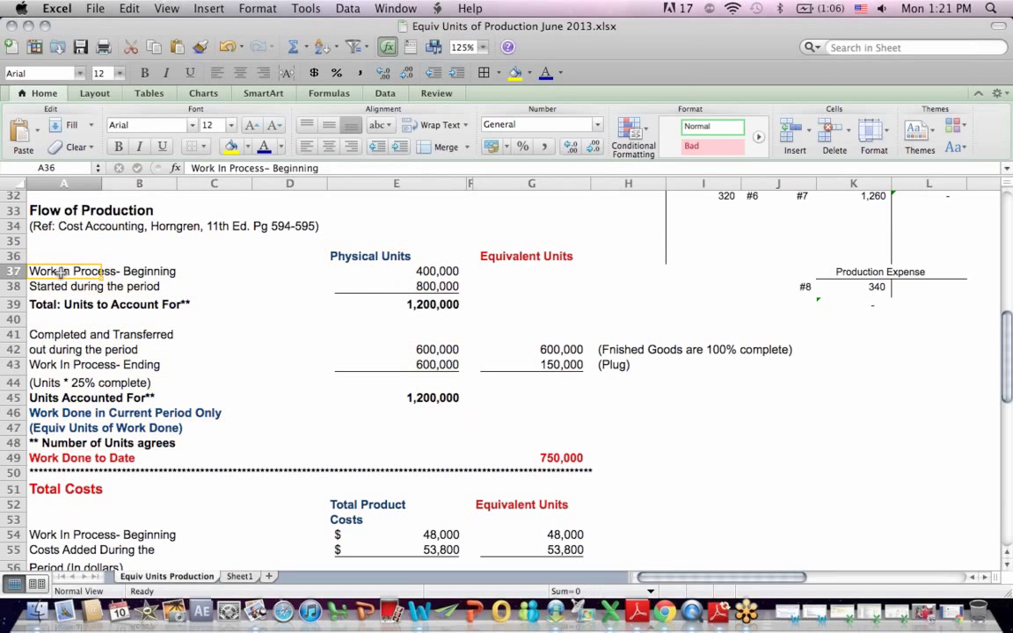
click(414, 272)
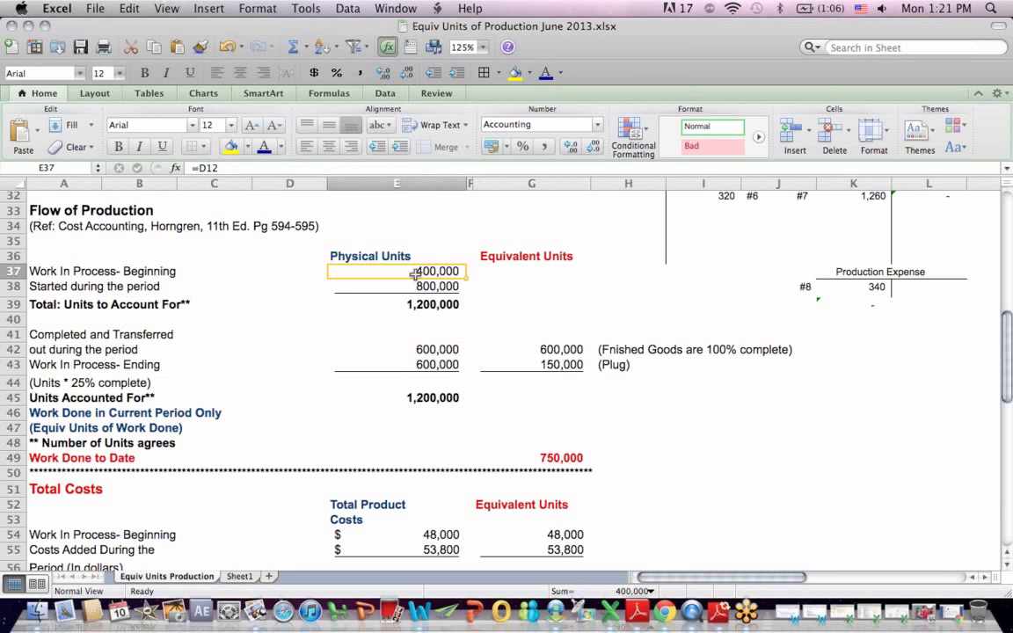
click(78, 286)
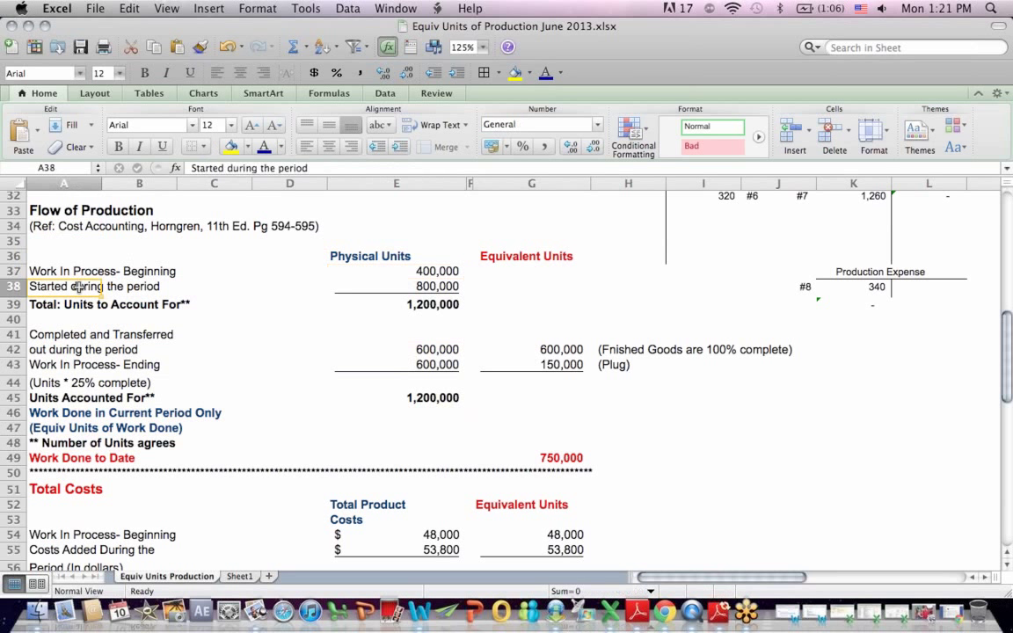
click(419, 283)
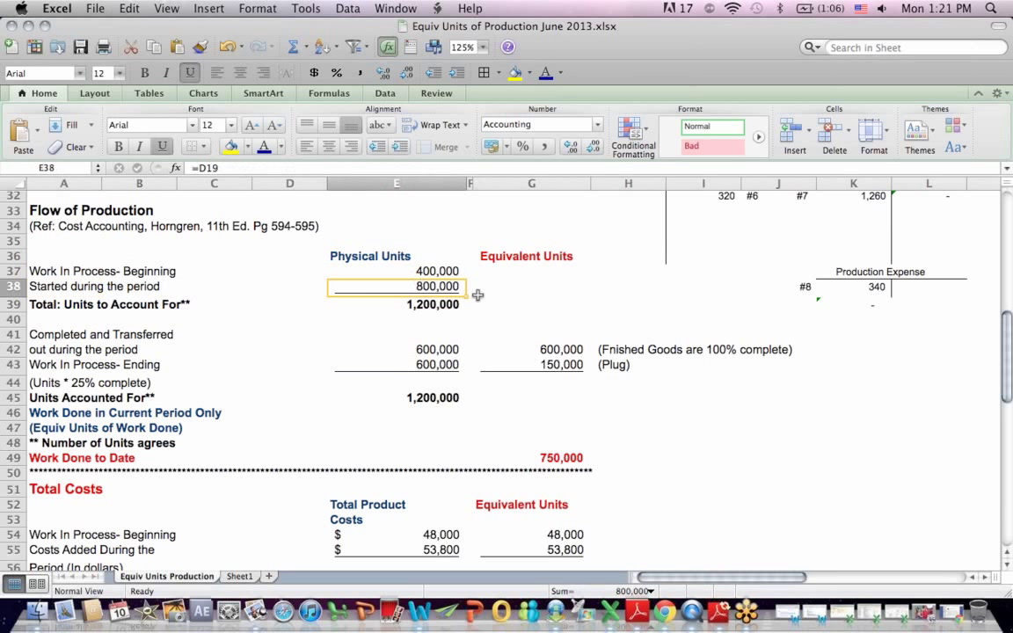
click(437, 271)
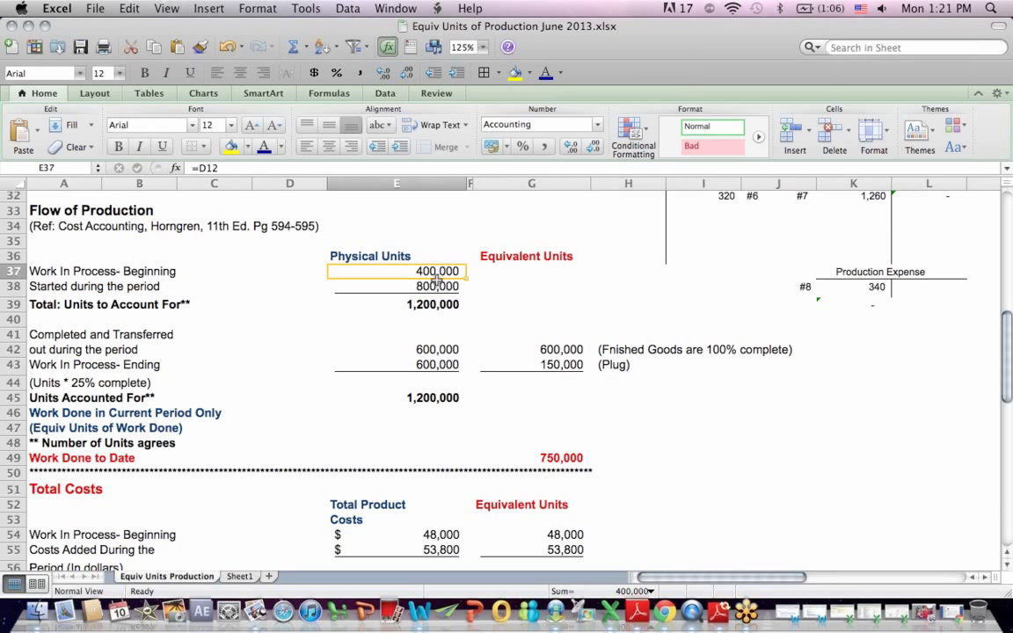
click(437, 285)
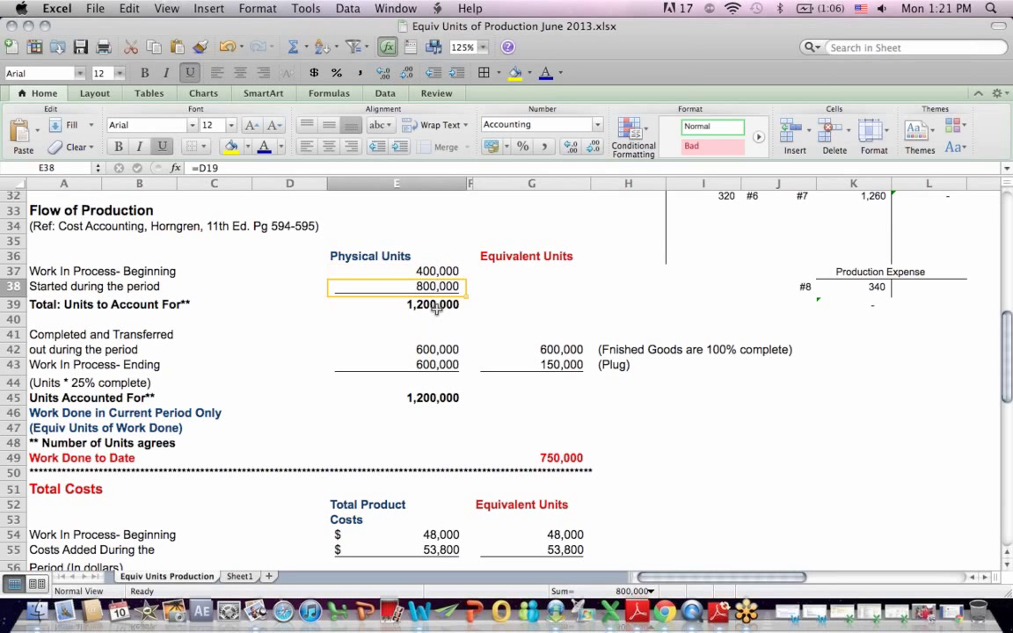
click(436, 306)
click(67, 305)
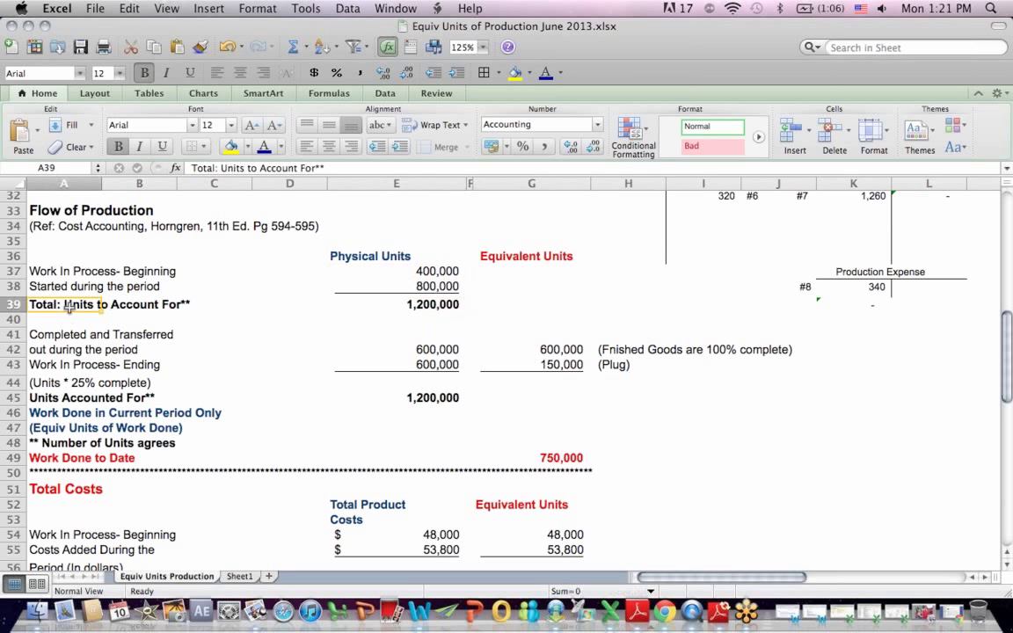
click(387, 305)
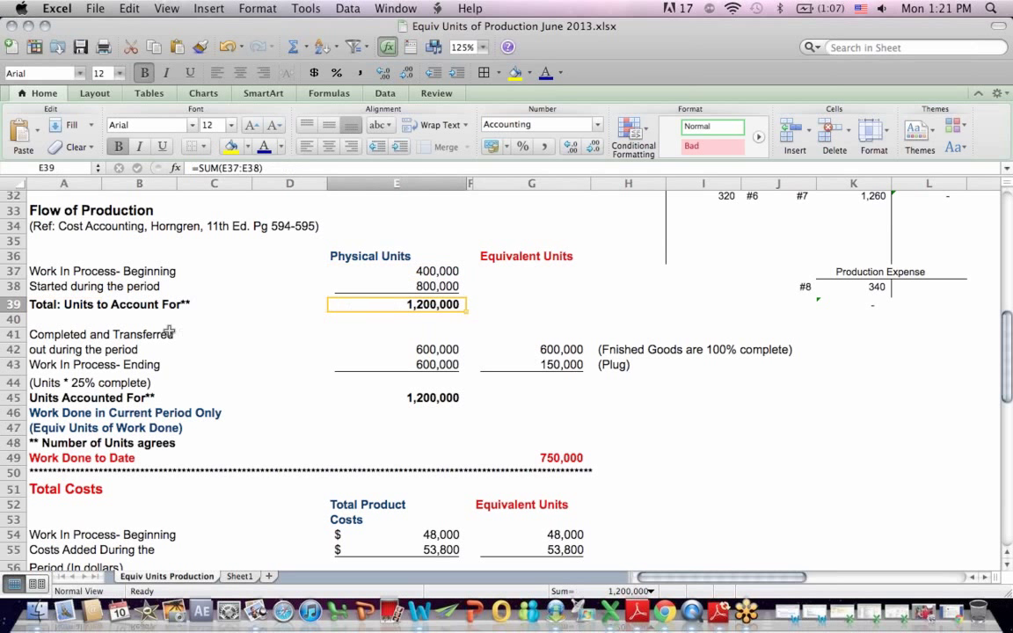
drag(71, 330, 406, 364)
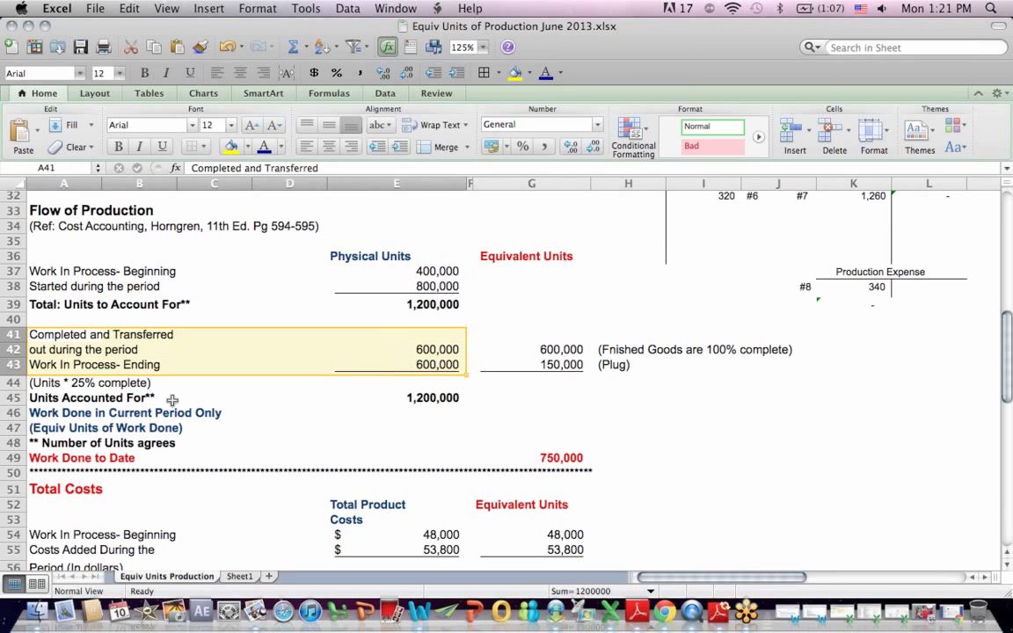
click(109, 397)
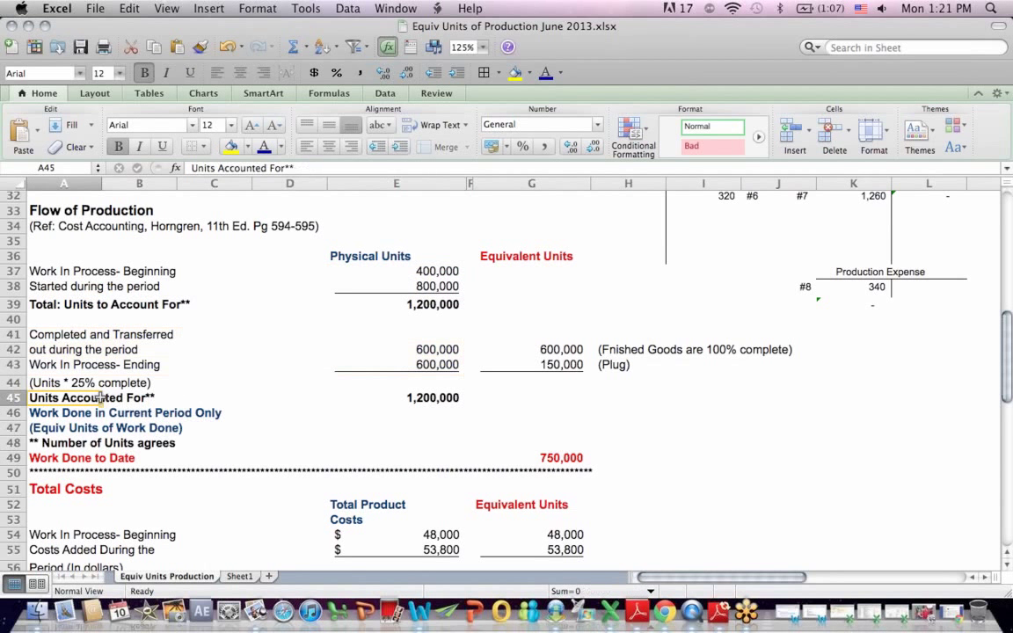
drag(68, 331, 188, 342)
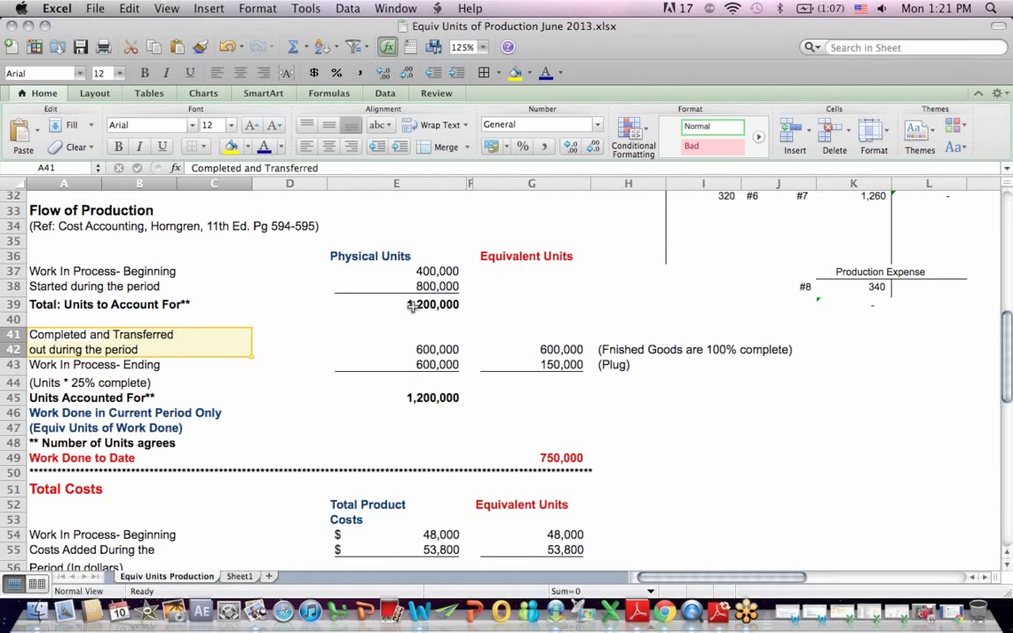
click(422, 349)
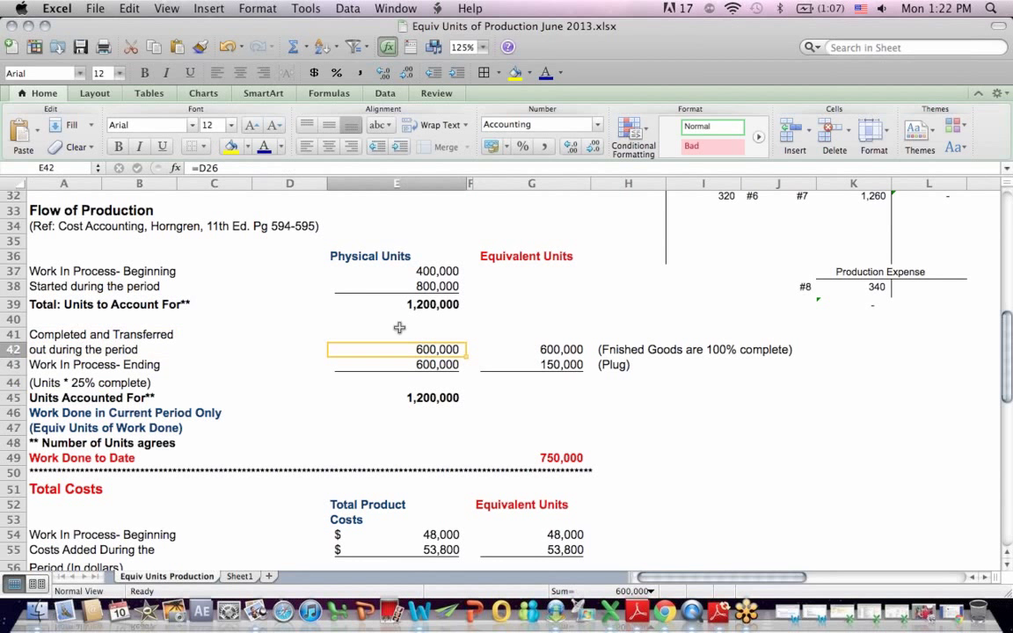
click(145, 359)
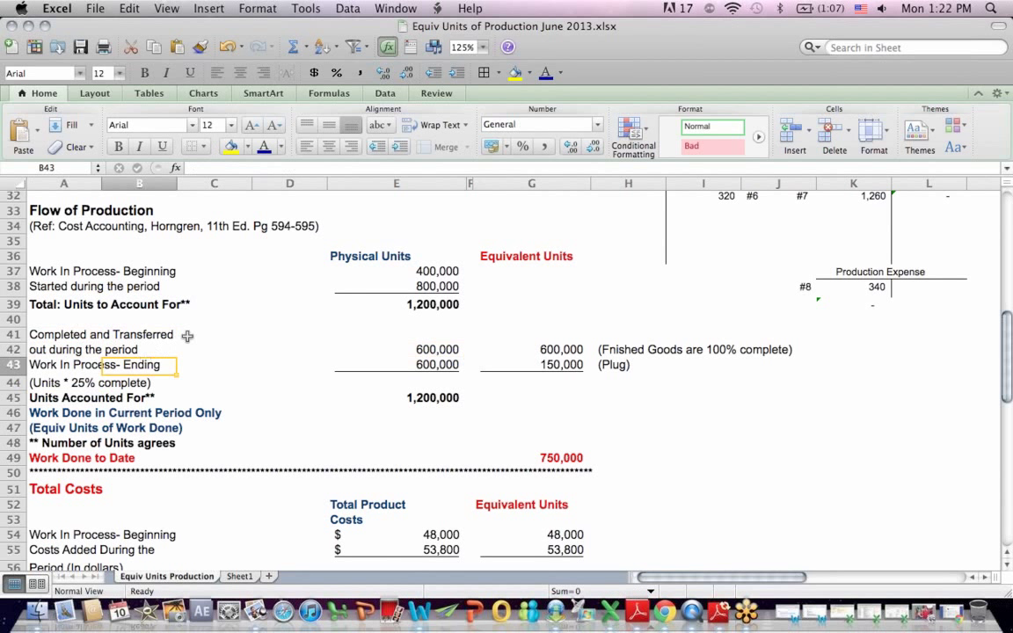
click(435, 360)
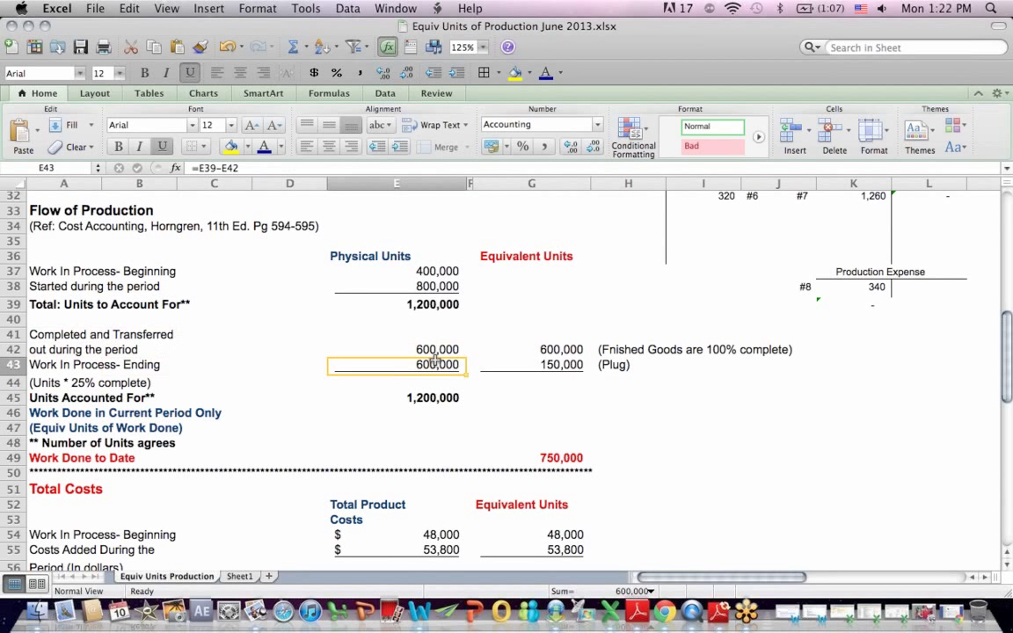
click(429, 401)
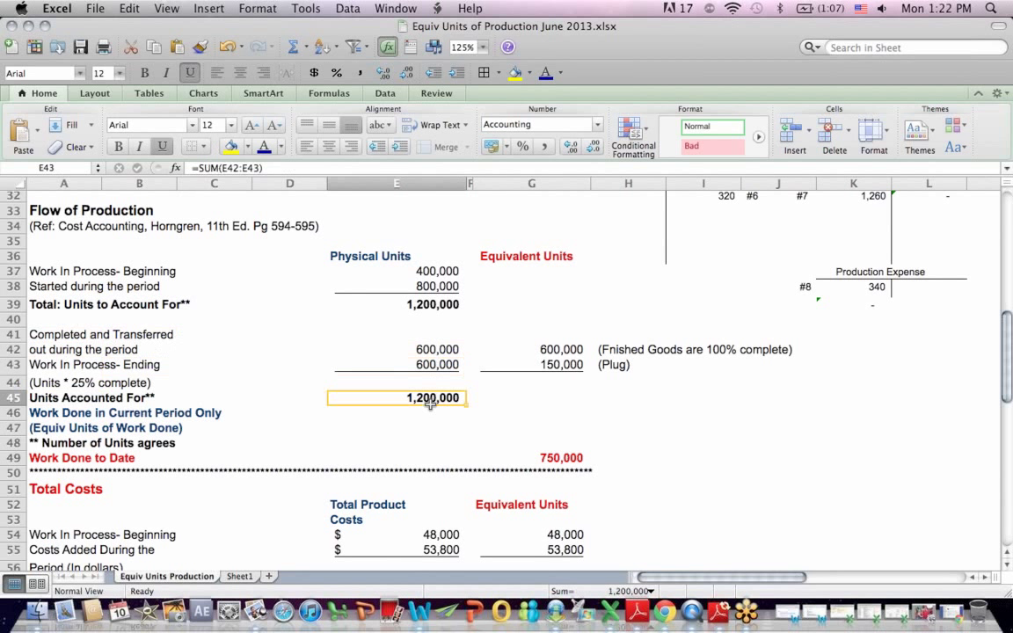
click(239, 168)
key(Return)
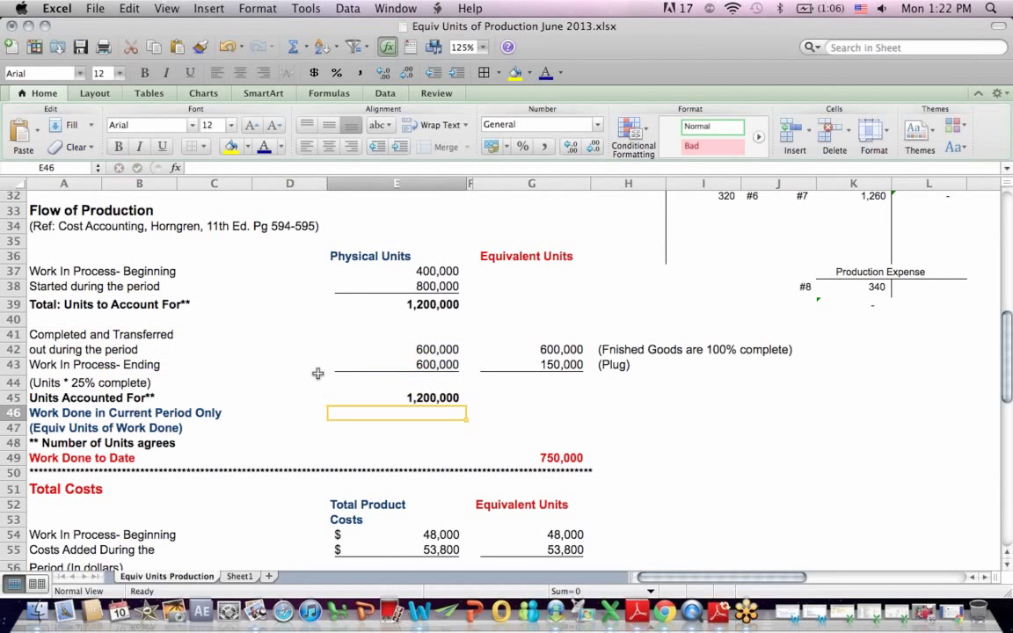
click(164, 300)
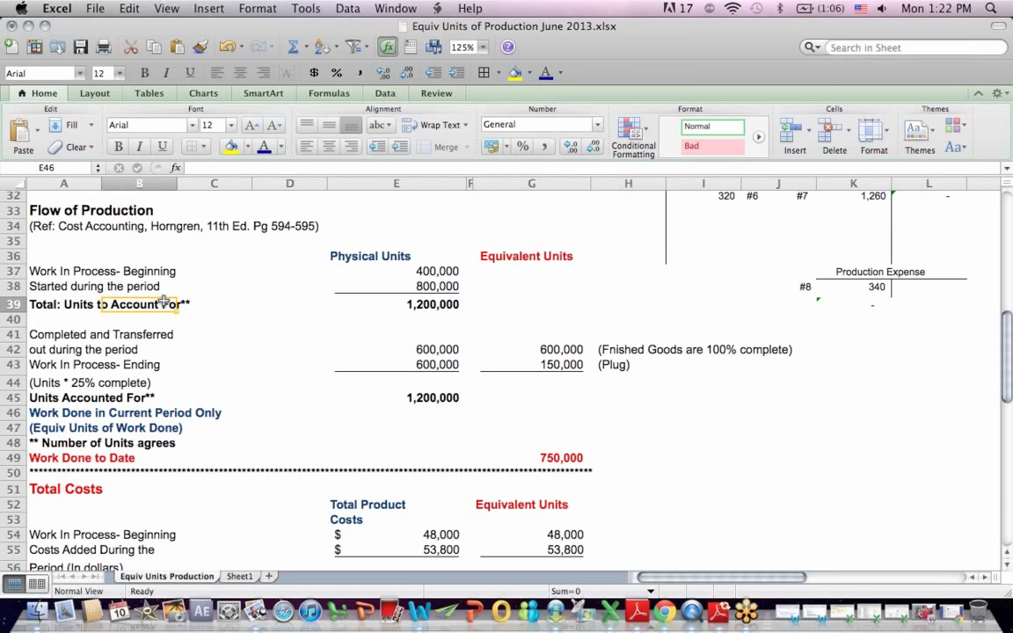
click(402, 308)
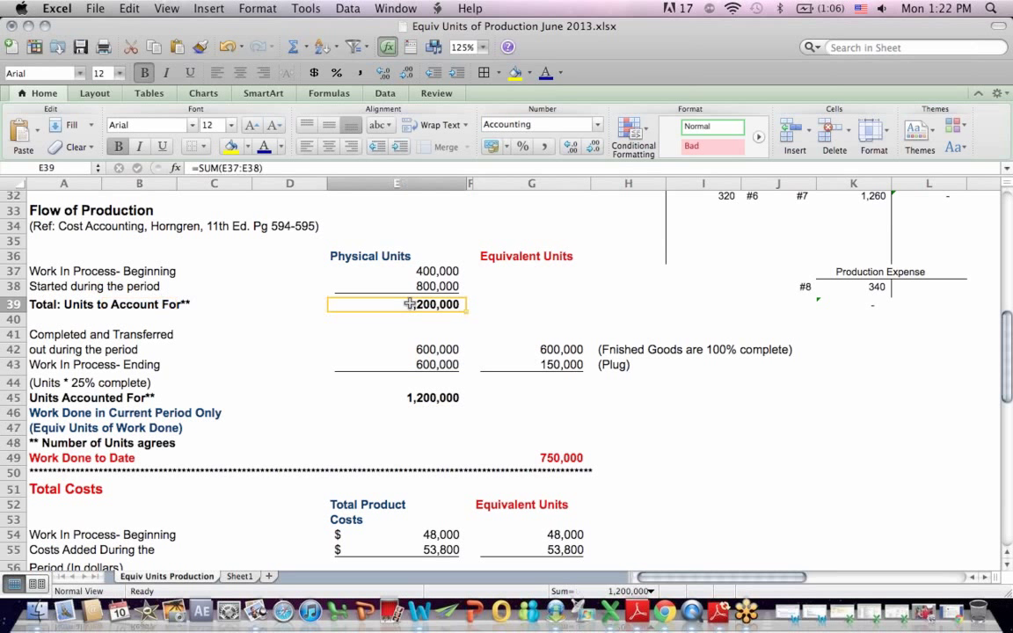
click(85, 399)
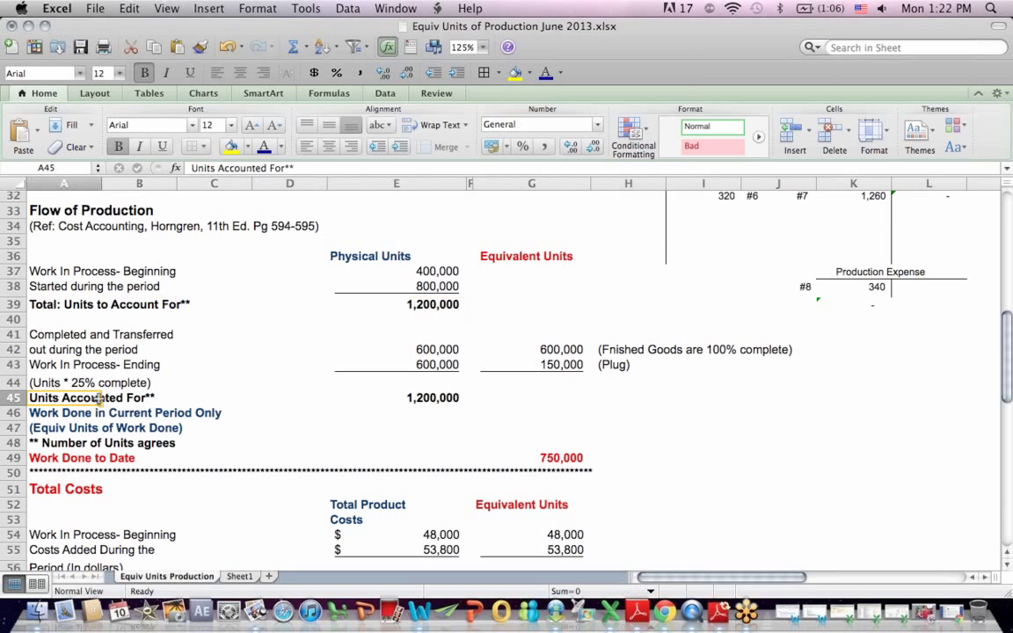
click(404, 401)
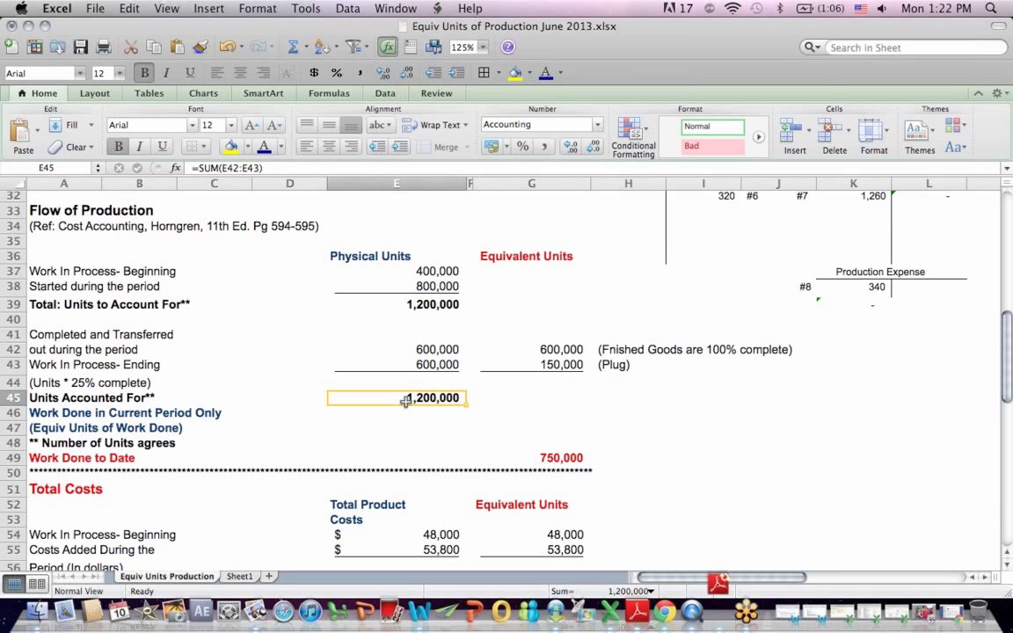
click(380, 240)
drag(380, 240, 410, 432)
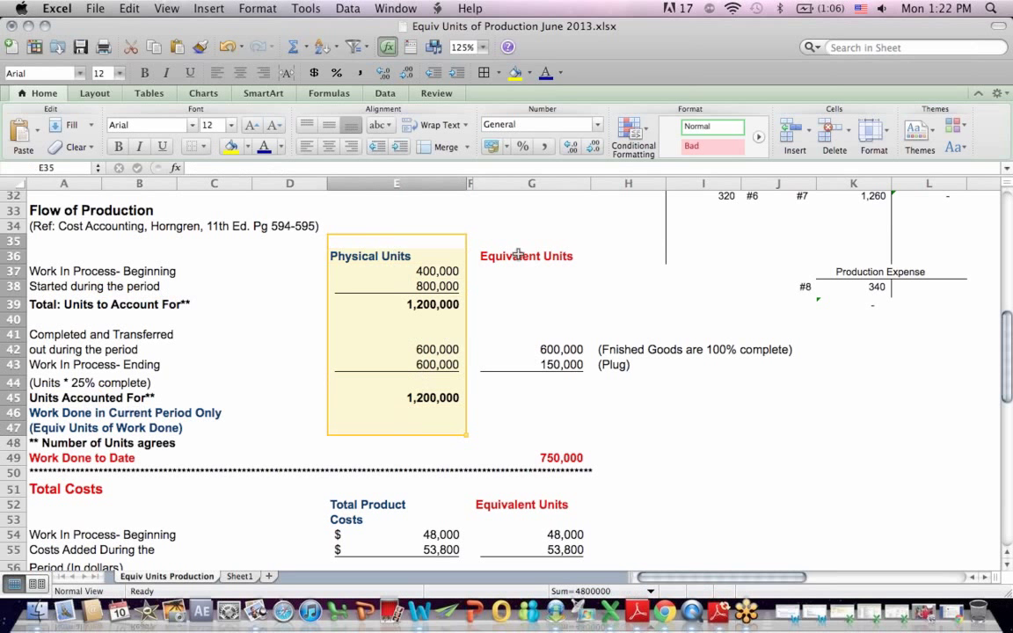
click(551, 255)
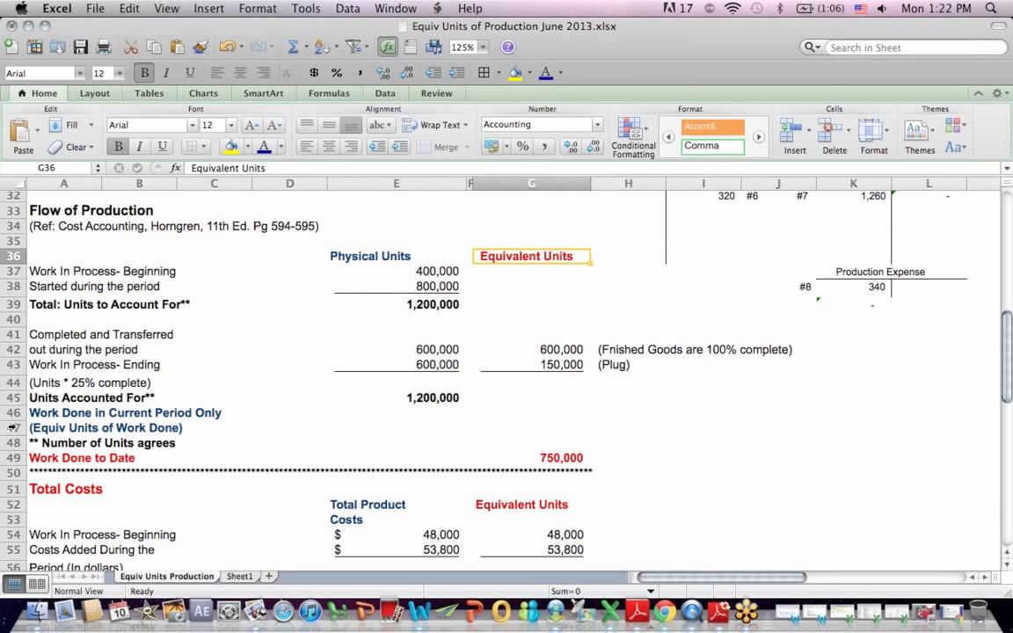
click(86, 337)
drag(88, 337, 178, 350)
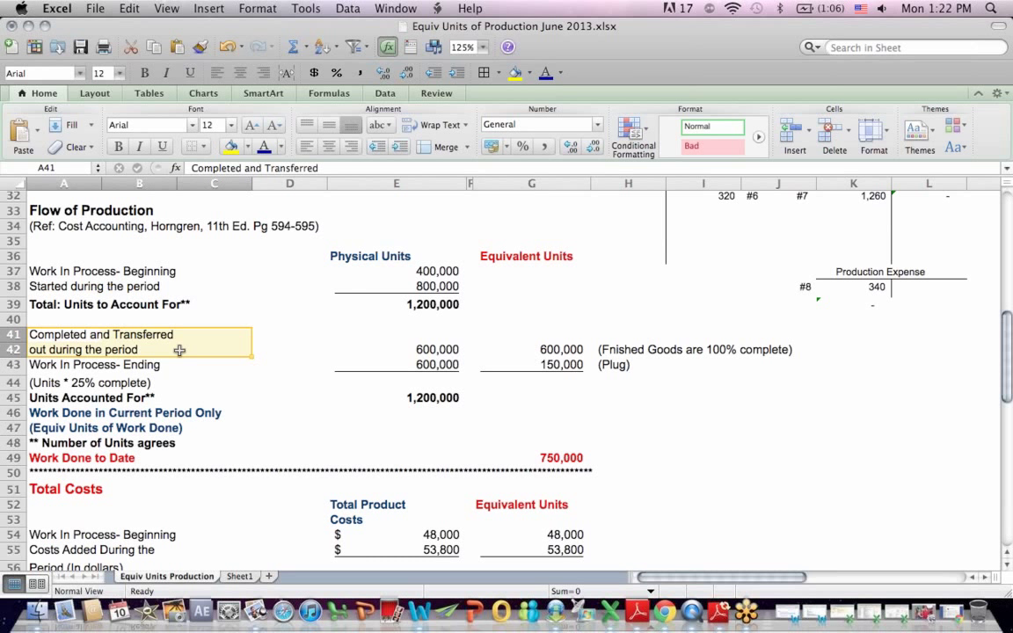
click(679, 350)
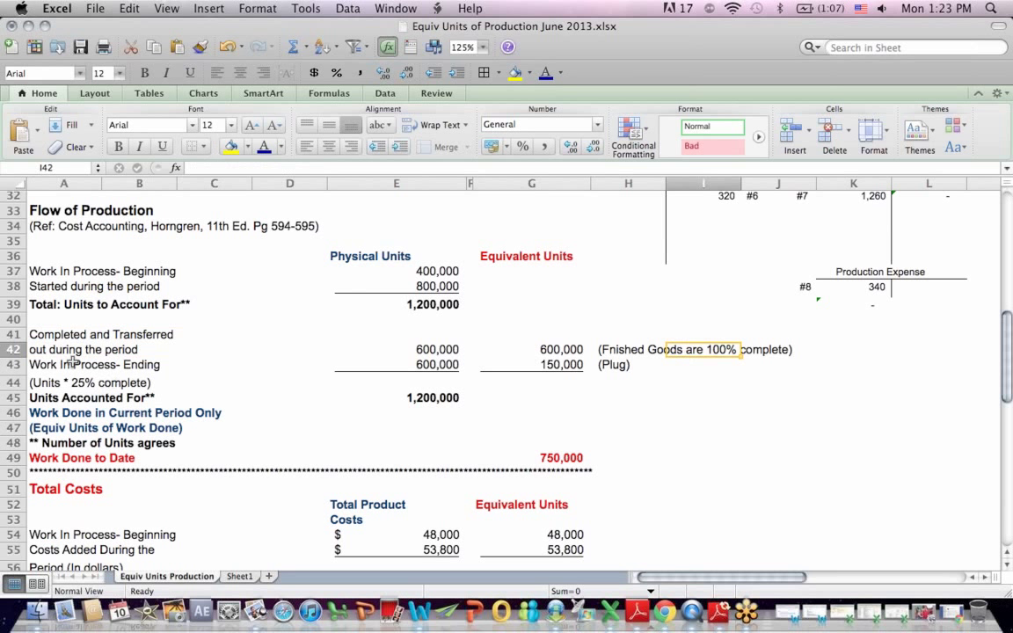
drag(58, 335, 409, 344)
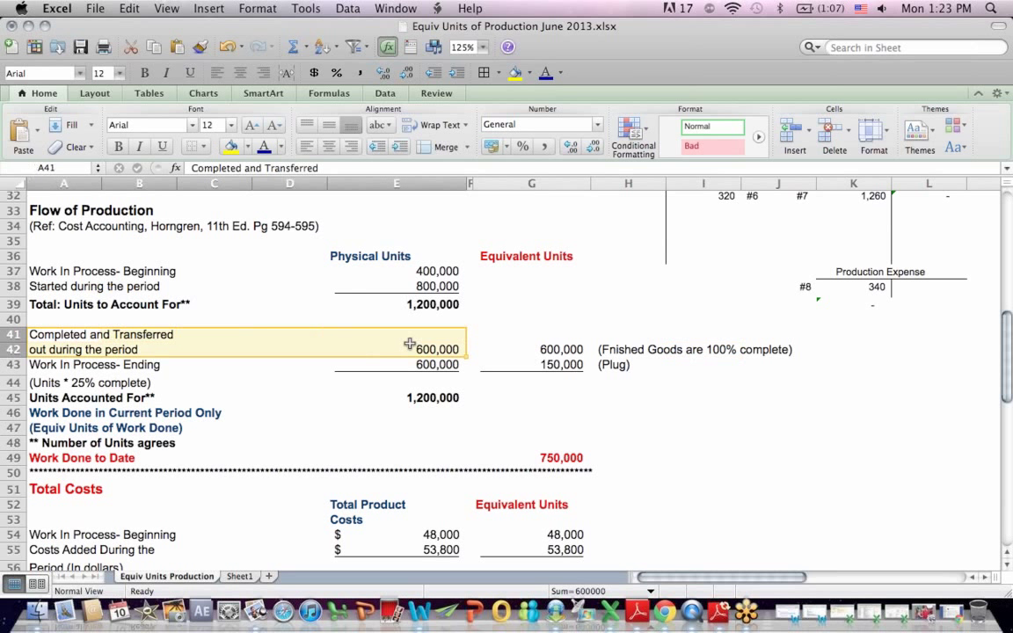
click(614, 350)
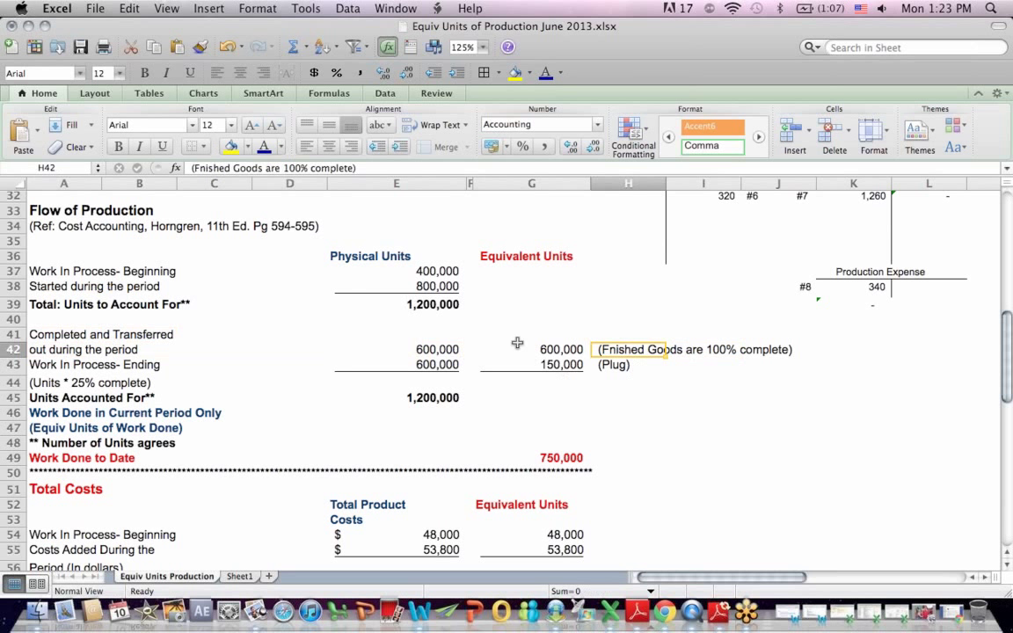
click(441, 357)
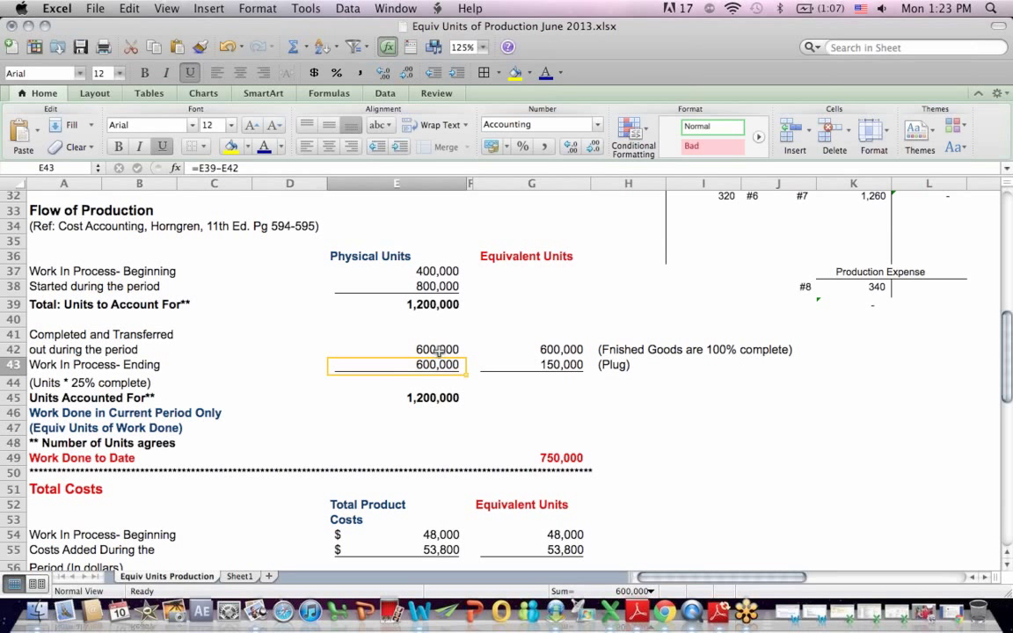
click(437, 350)
click(552, 350)
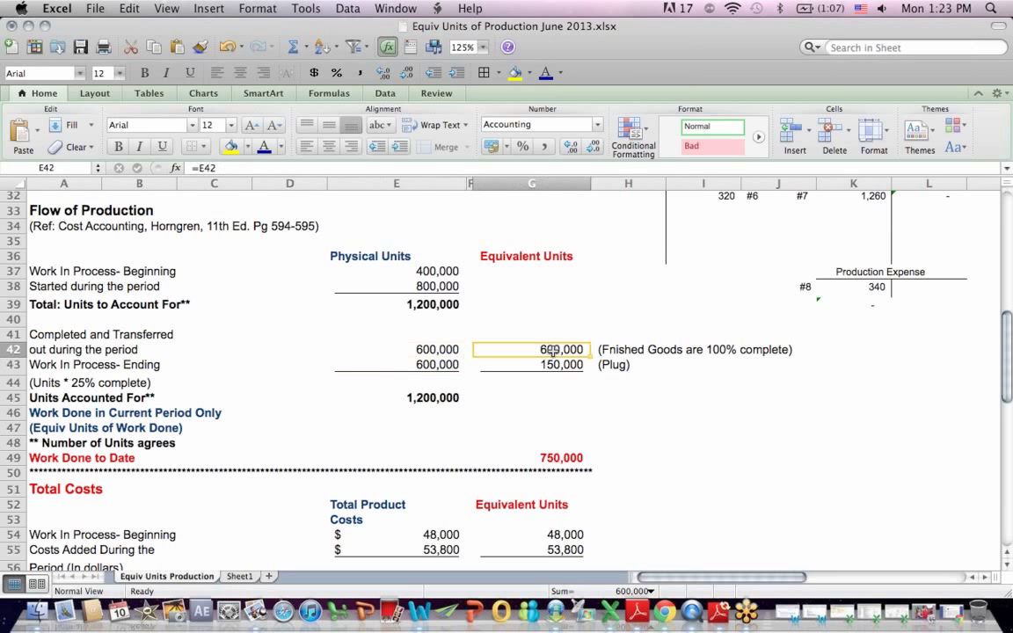
click(554, 256)
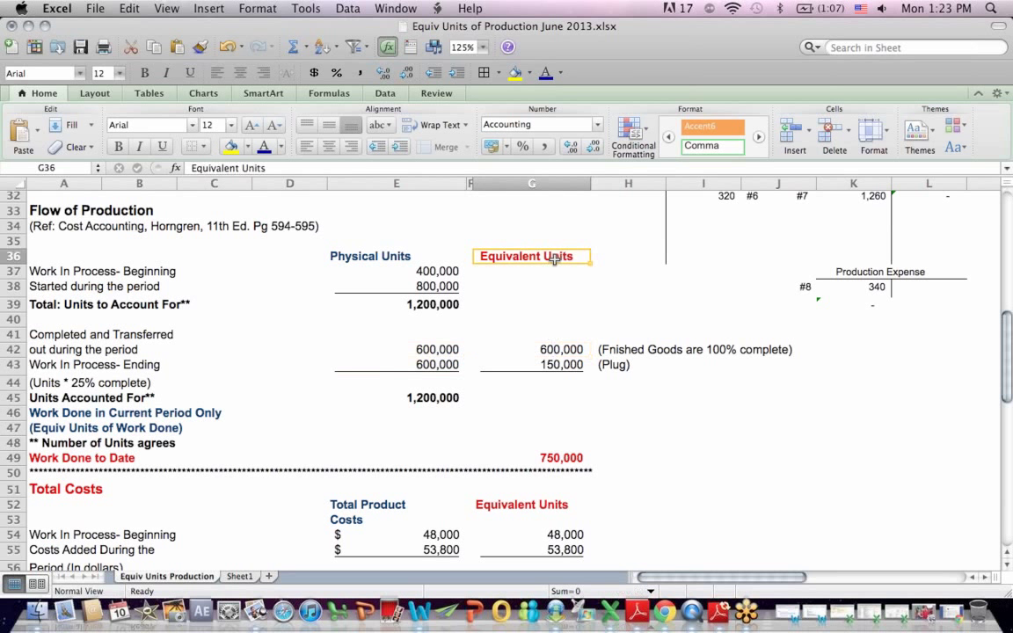
click(549, 350)
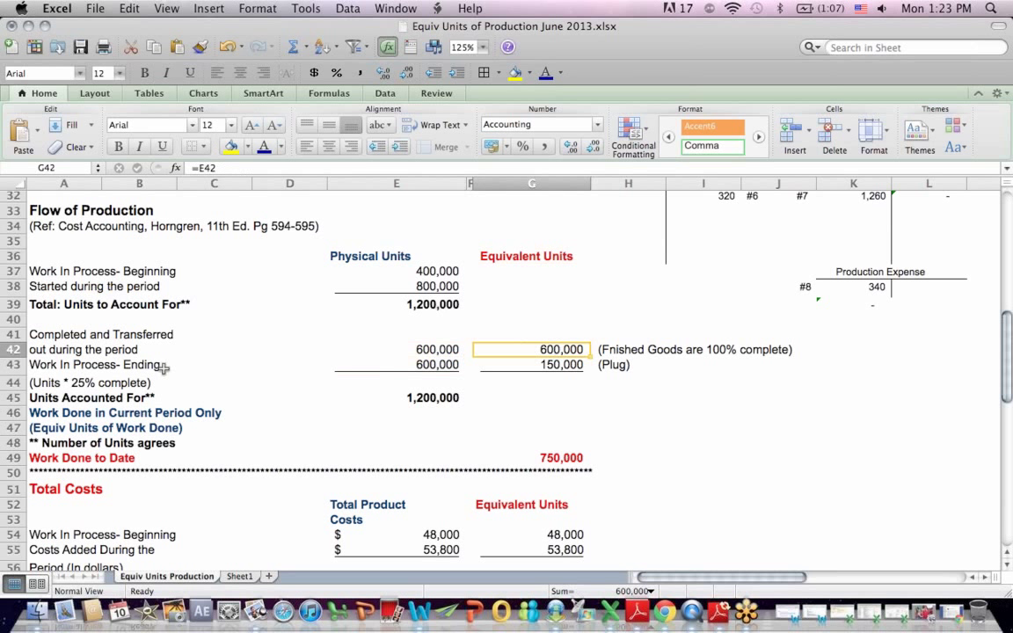
drag(31, 364, 189, 375)
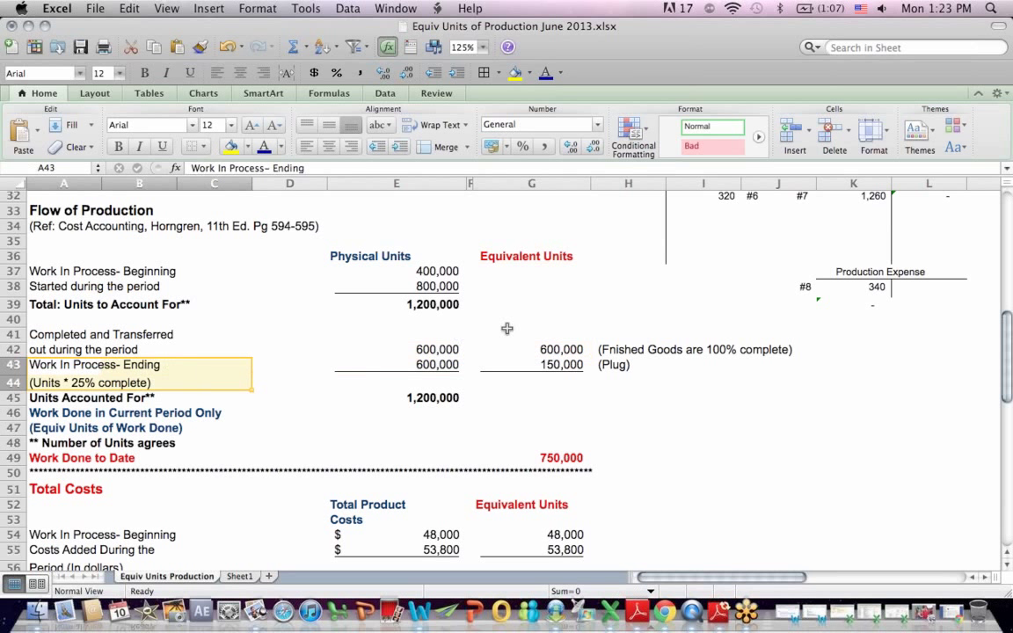
click(550, 364)
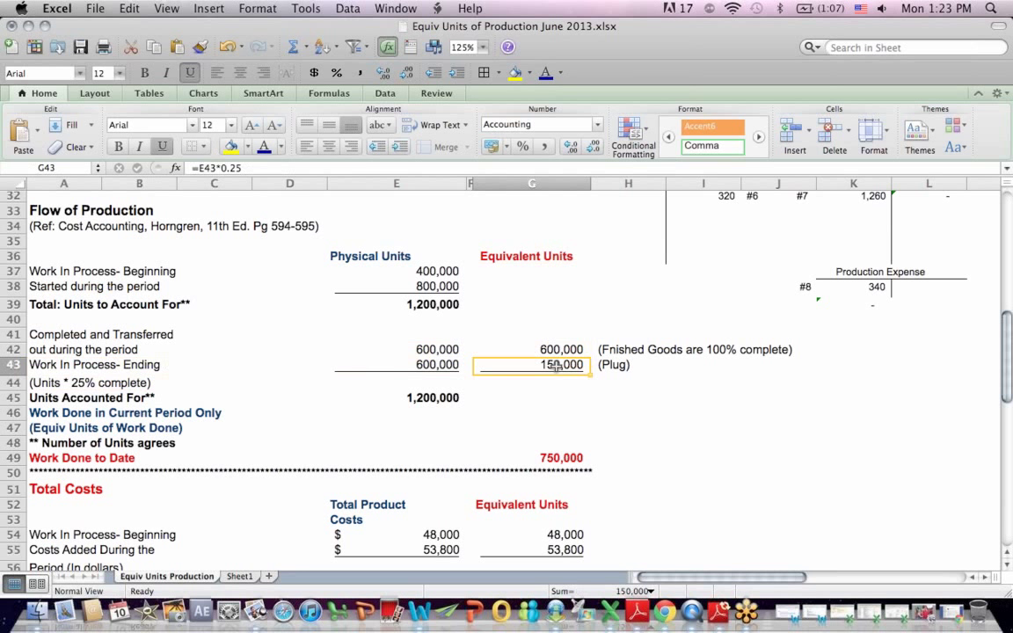
click(219, 167)
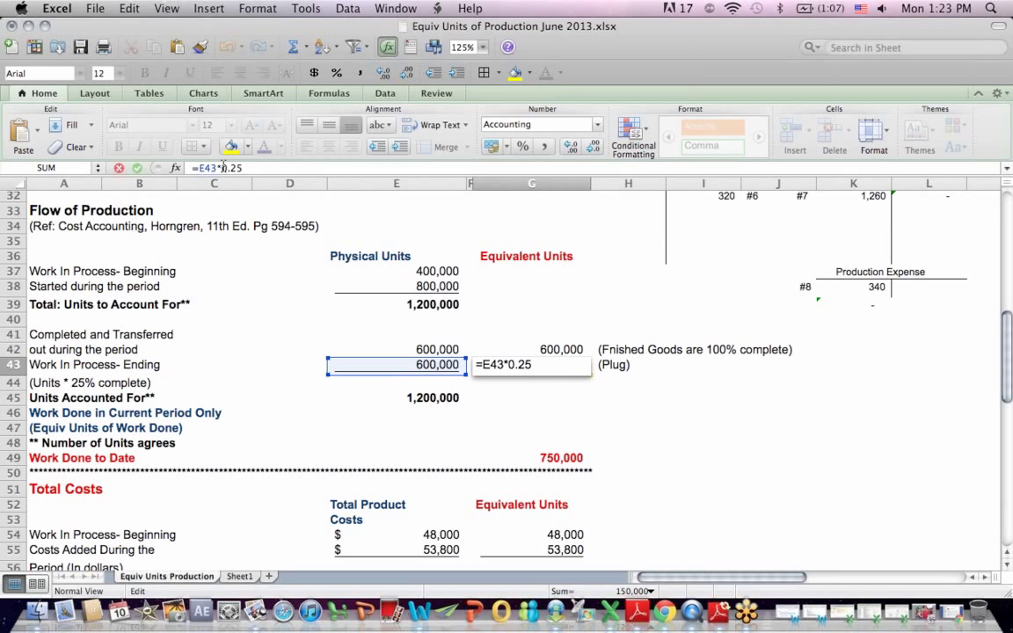
key(Return)
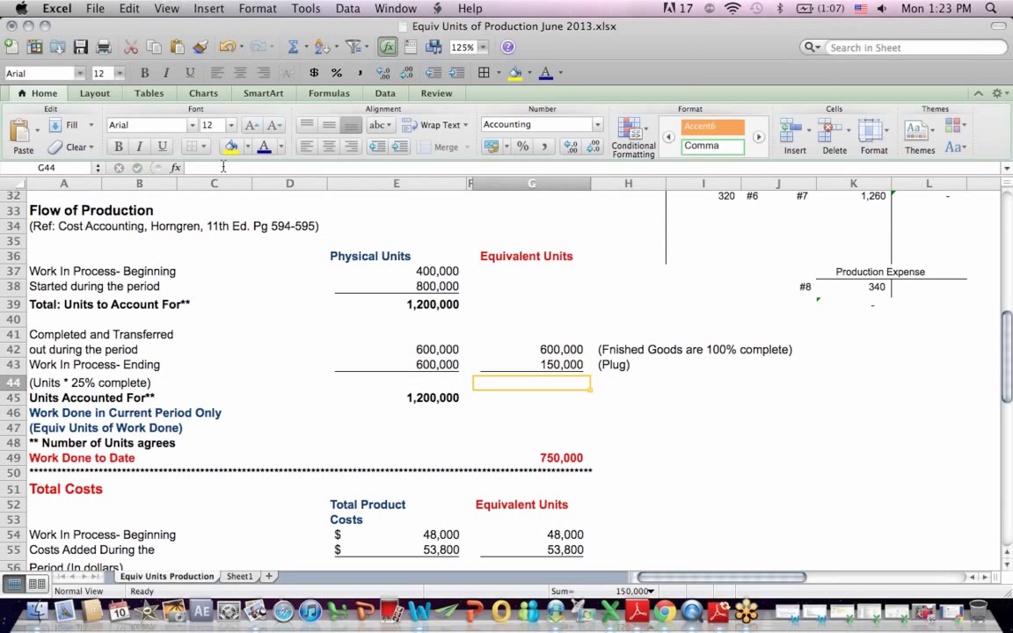
click(491, 255)
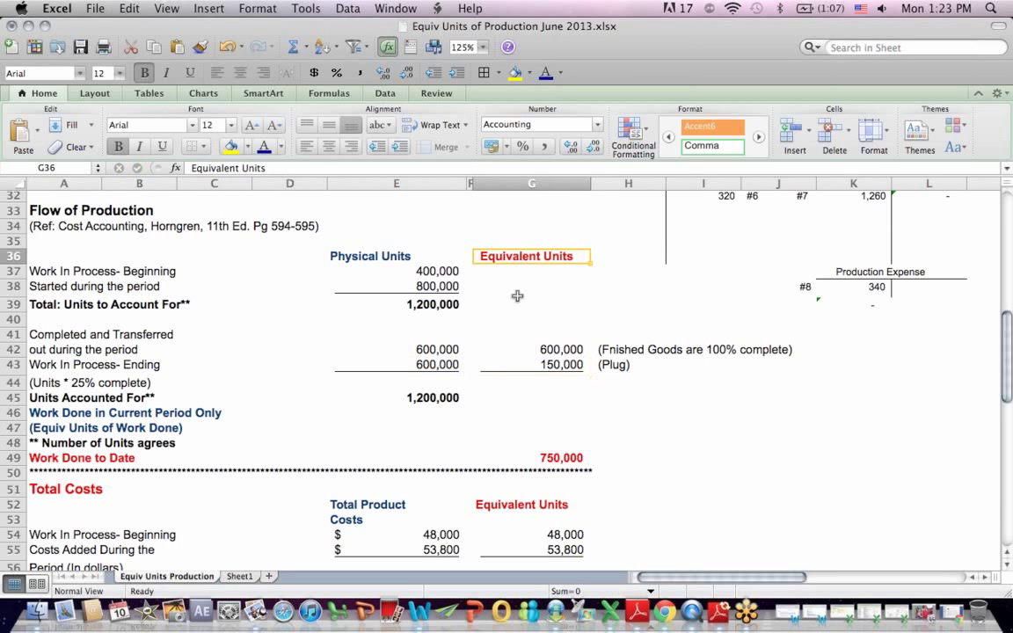
click(557, 362)
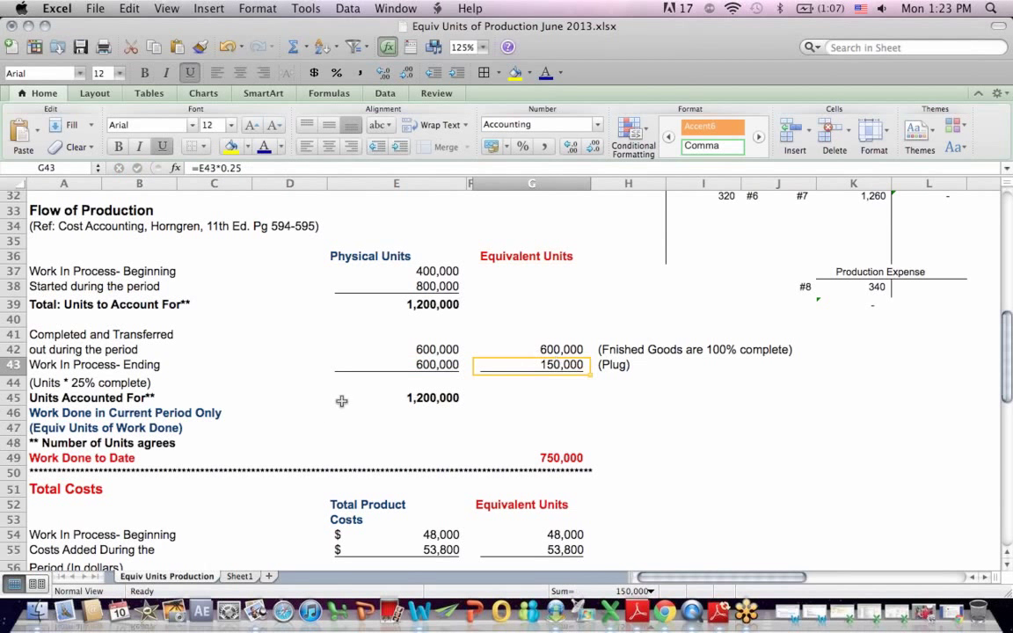
click(514, 452)
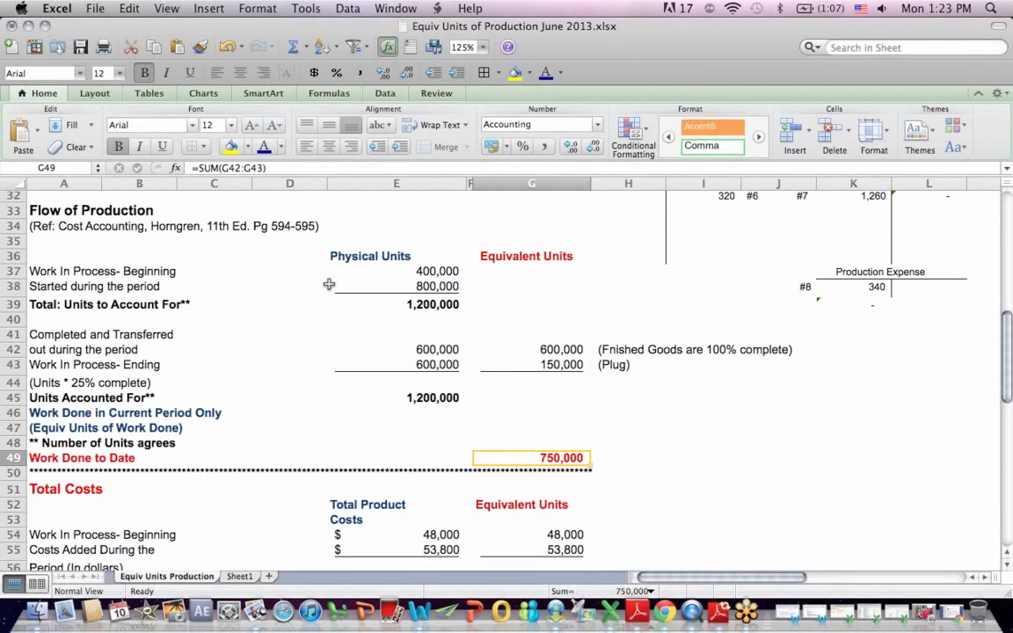
click(225, 167)
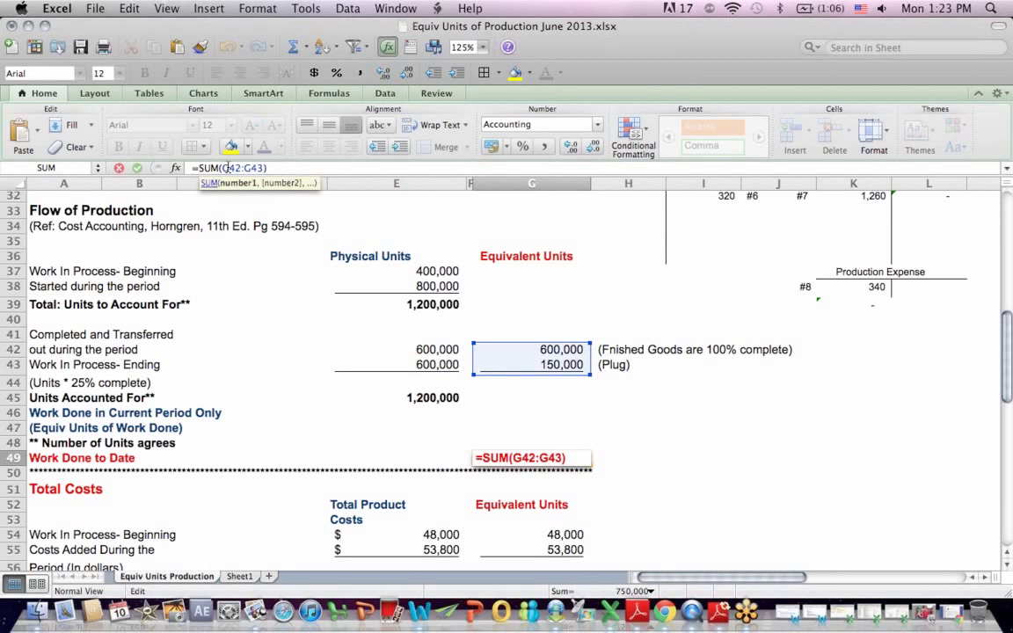
key(Return)
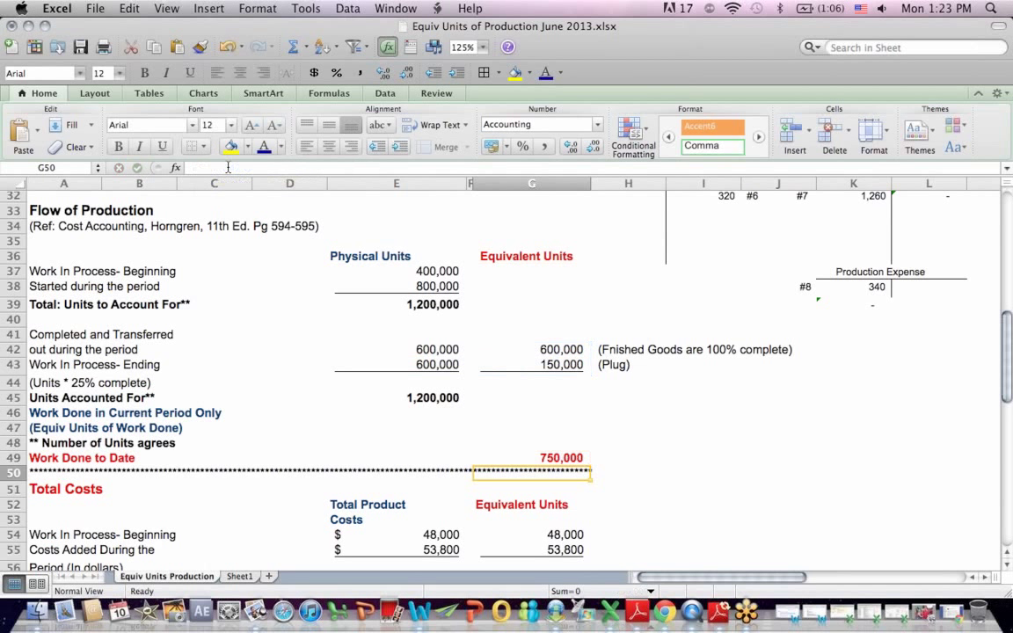
click(79, 457)
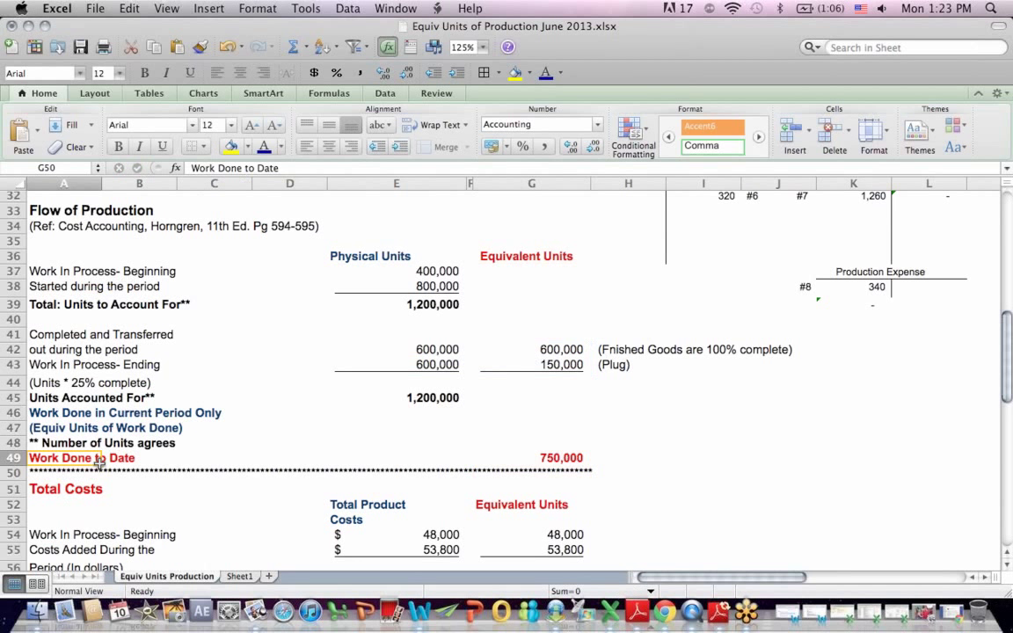
click(559, 455)
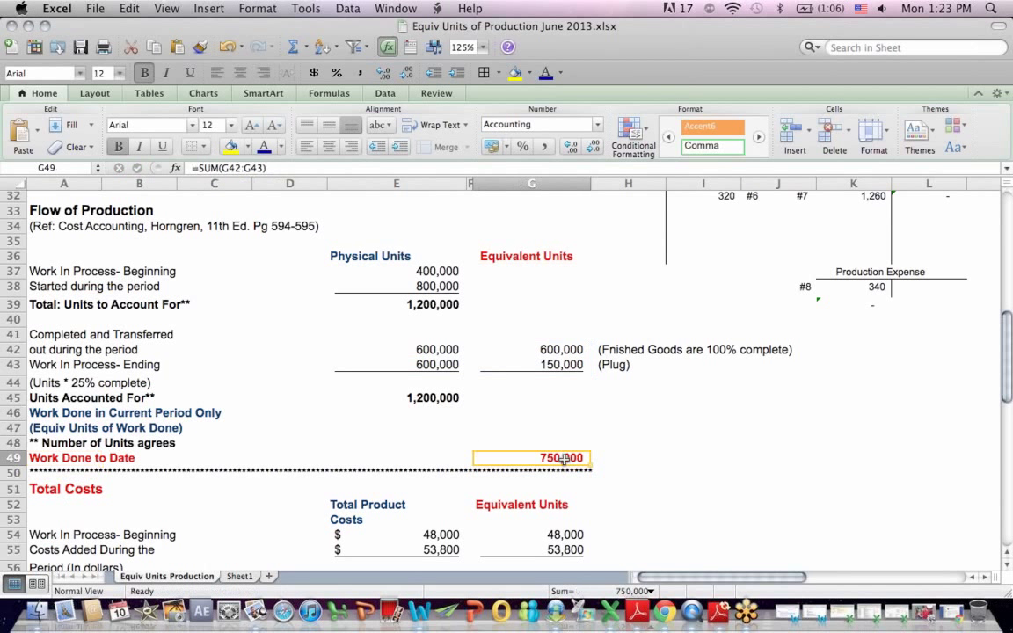
click(423, 401)
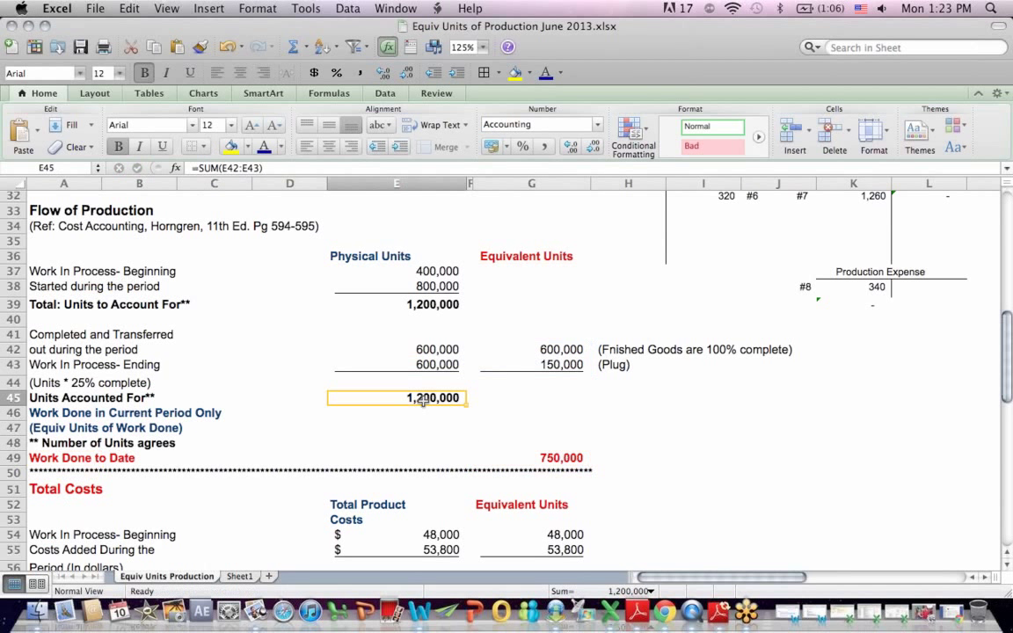
click(545, 256)
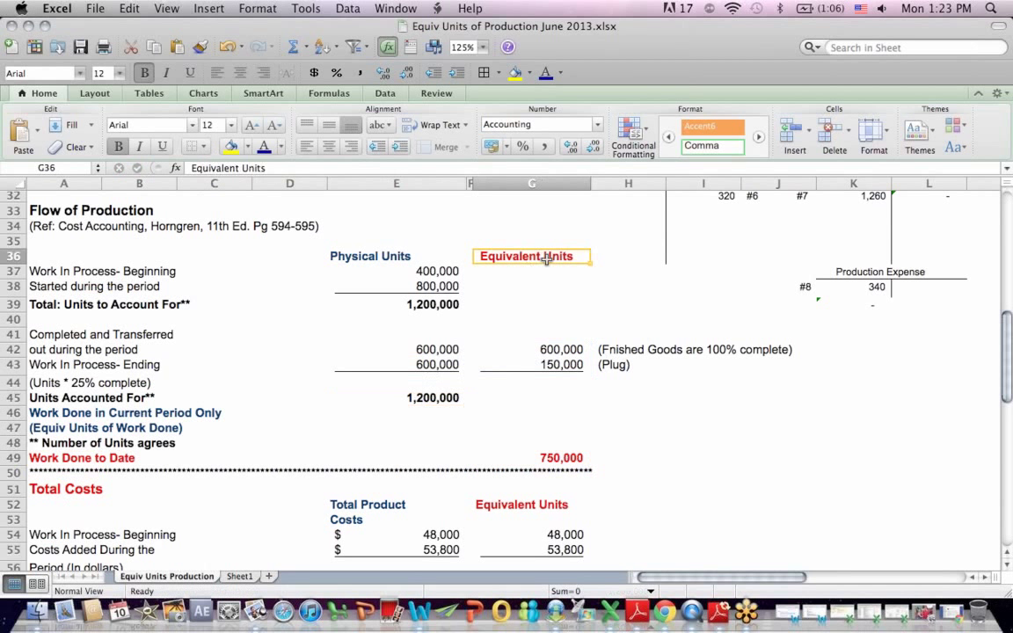
click(635, 353)
click(563, 458)
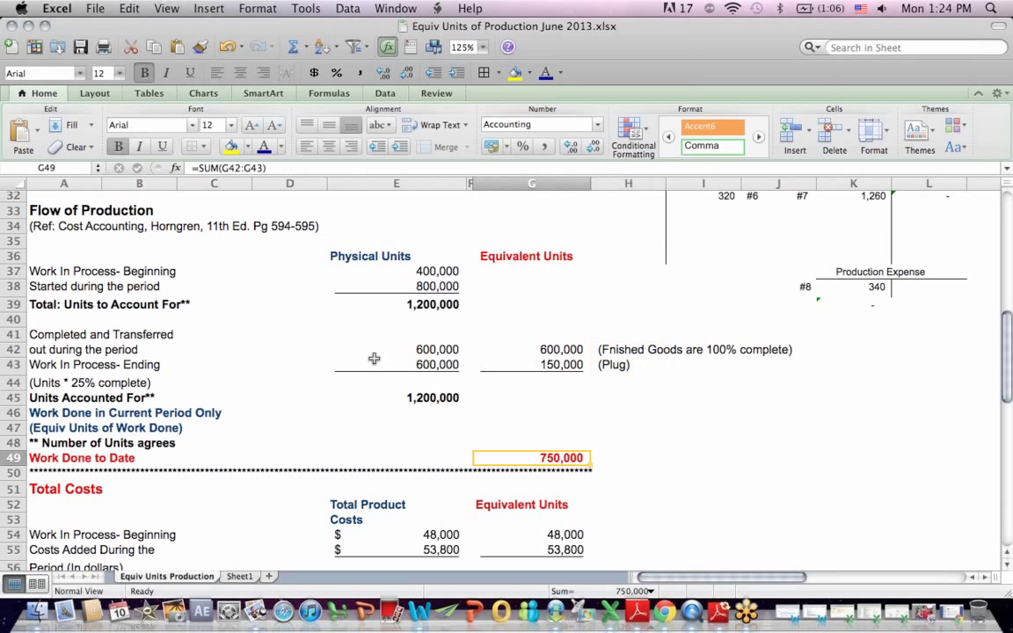
click(51, 256)
drag(51, 257, 609, 470)
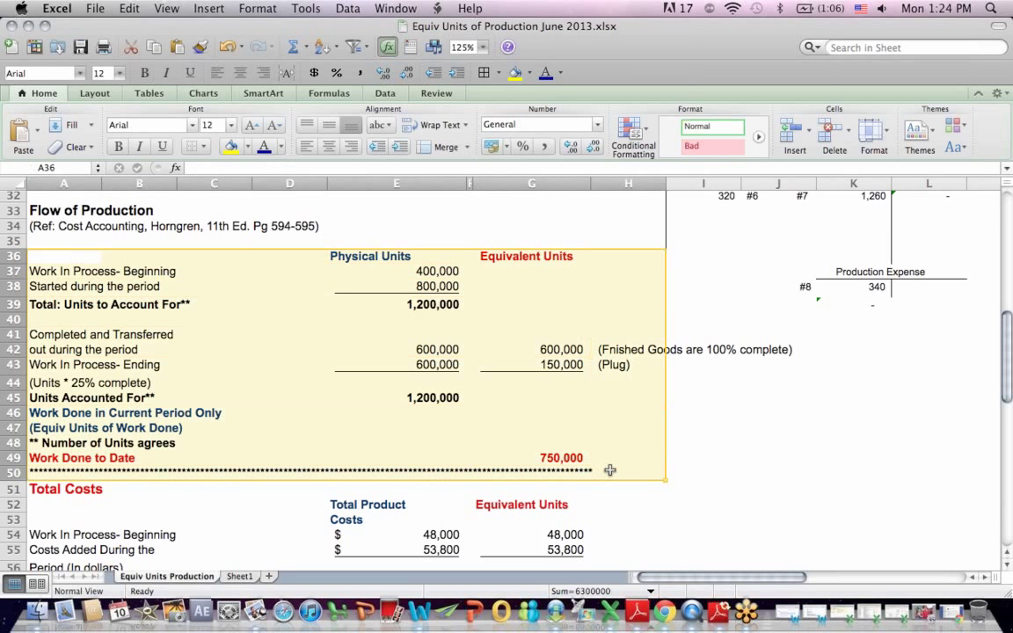
- Clear the table marking and move down to bring the Total Costs section into view
click(735, 470)
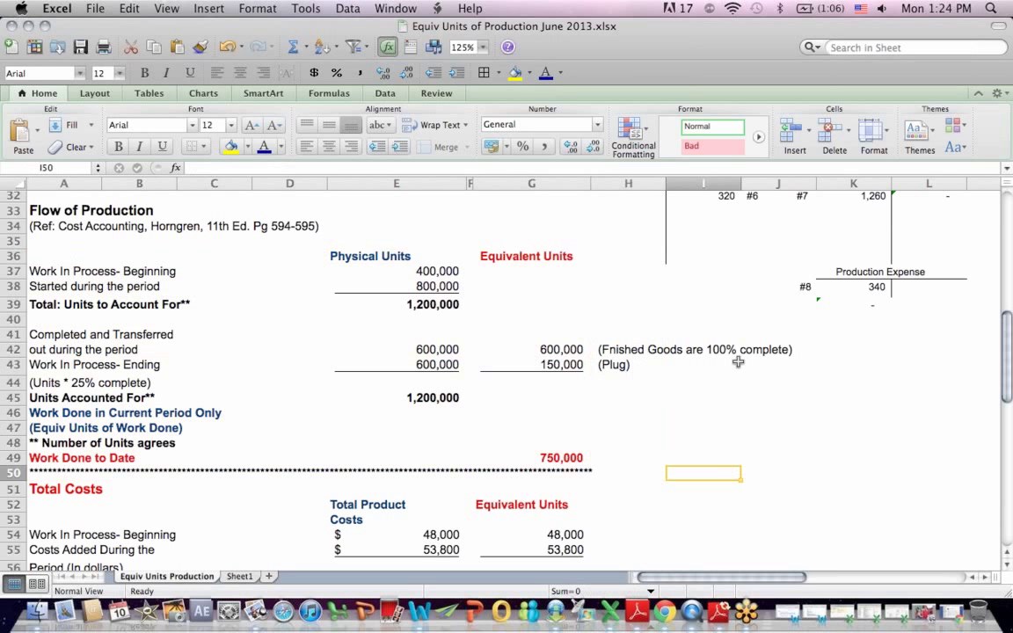
key(Return)
key(Return)
key(Return)
key(Return)
key(Return)
key(Return)
key(Return)
key(Return)
key(Return)
key(Return)
key(Return)
key(Return)
key(Return)
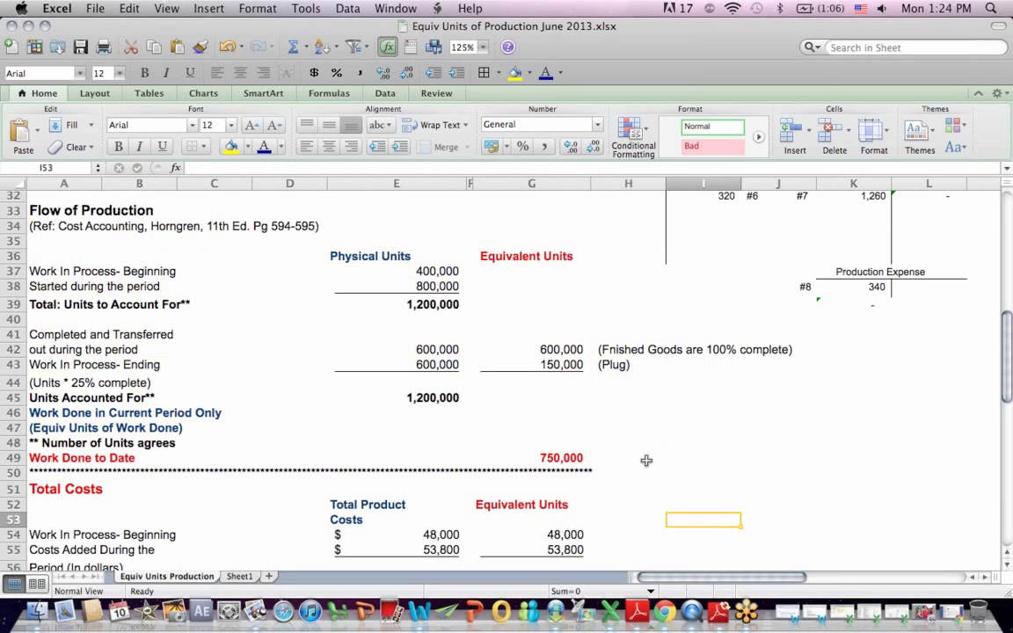
key(Return)
key(Return)
key(Return)
key(Return)
key(Return)
key(Return)
key(Return)
key(Return)
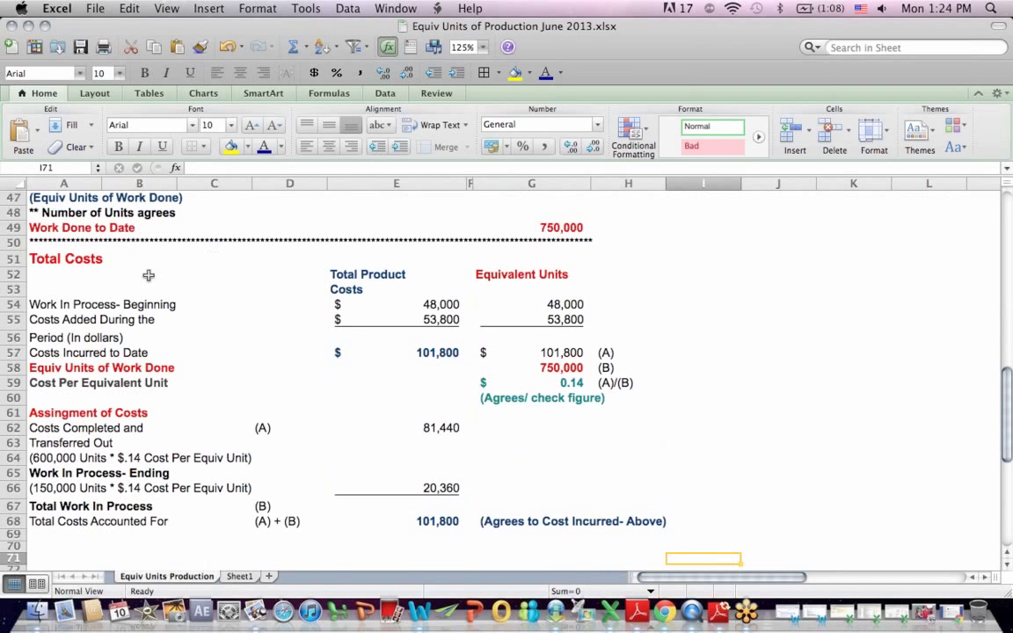
- Highlight the 48,000 beginning WIP and 53,800 added-cost rows and review the 101,800 Costs Incurred SUM formula
drag(44, 306, 429, 305)
drag(35, 325, 422, 331)
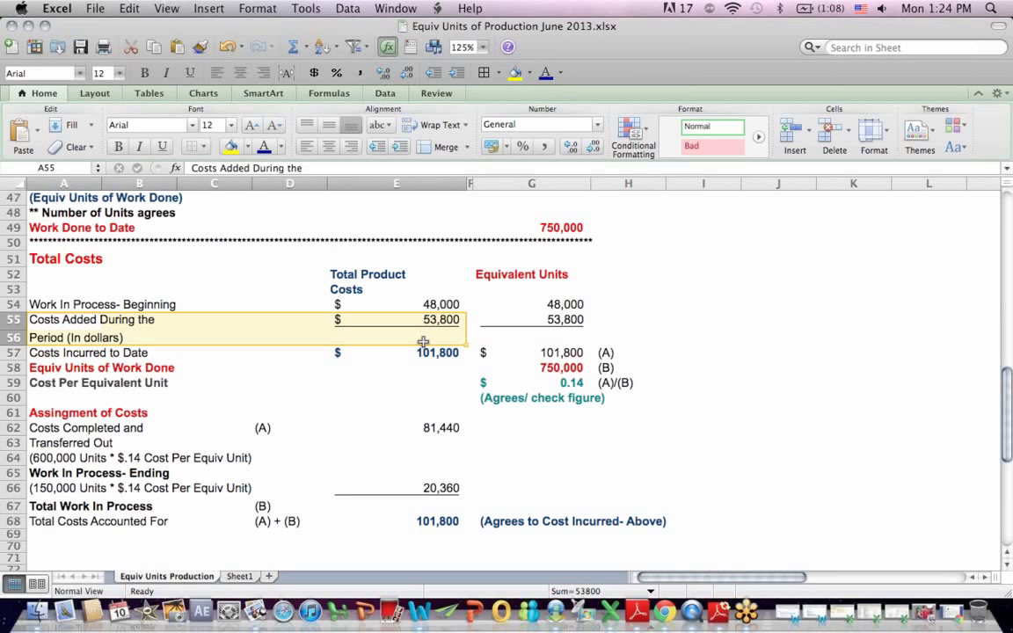
click(423, 348)
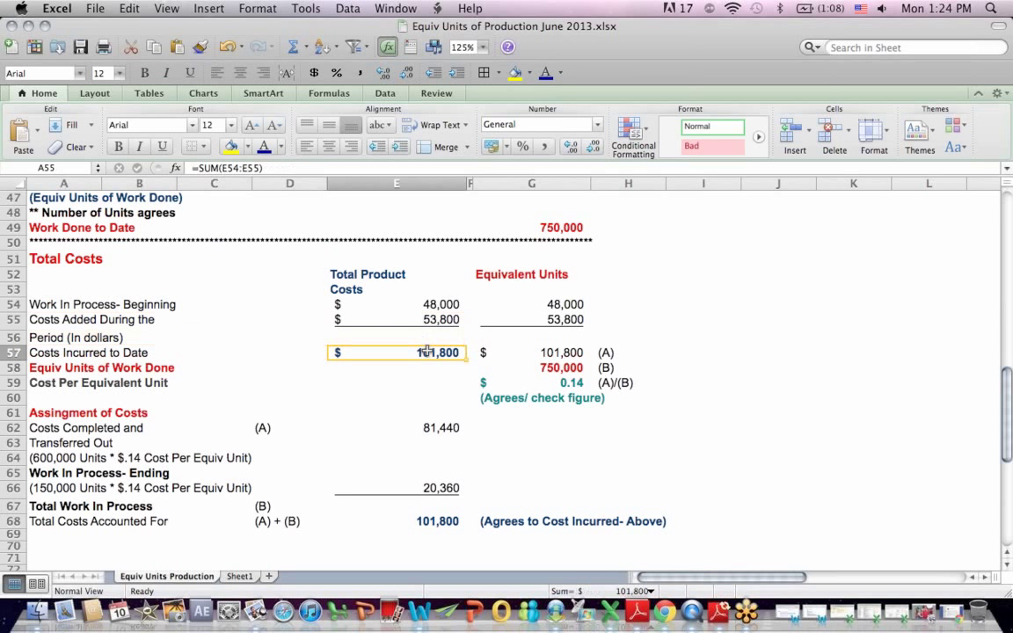
click(237, 168)
key(Return)
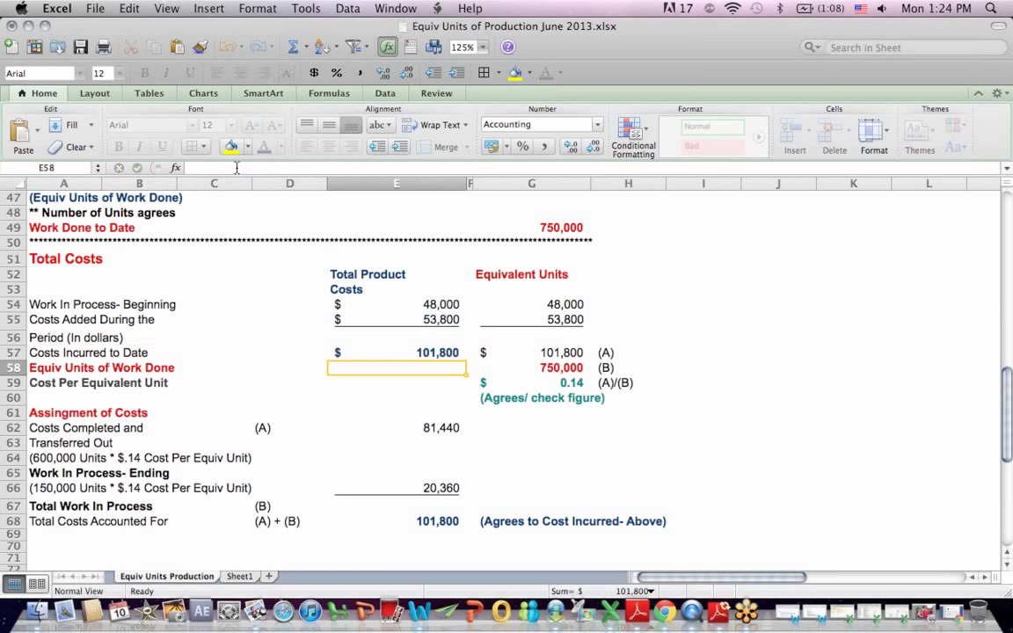
click(58, 351)
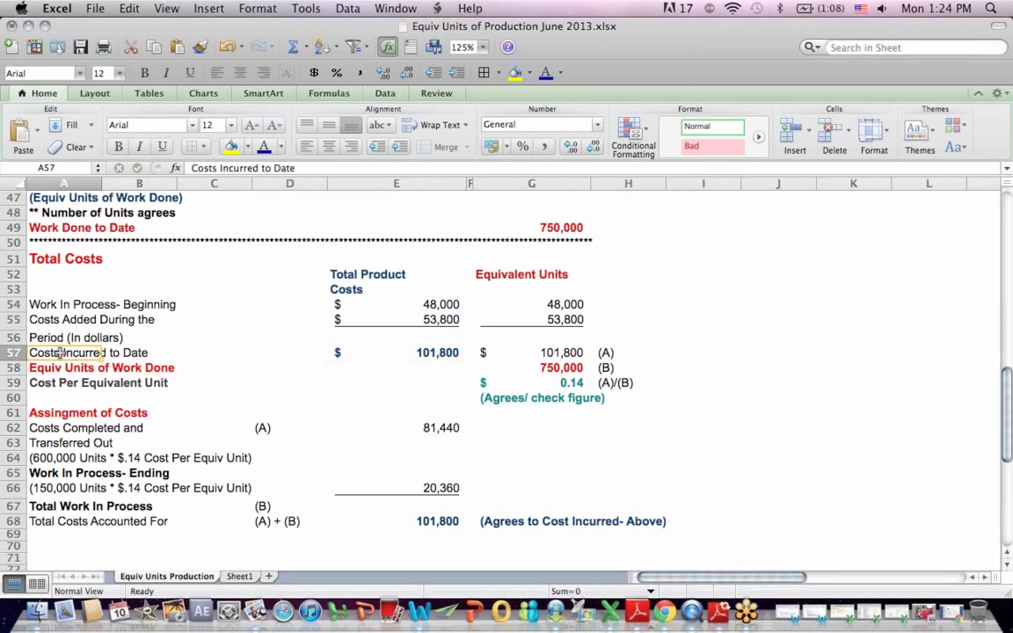
- Link G54 to E54 (48,000) and G55 to E55 (53,800) under Equivalent Units
click(545, 303)
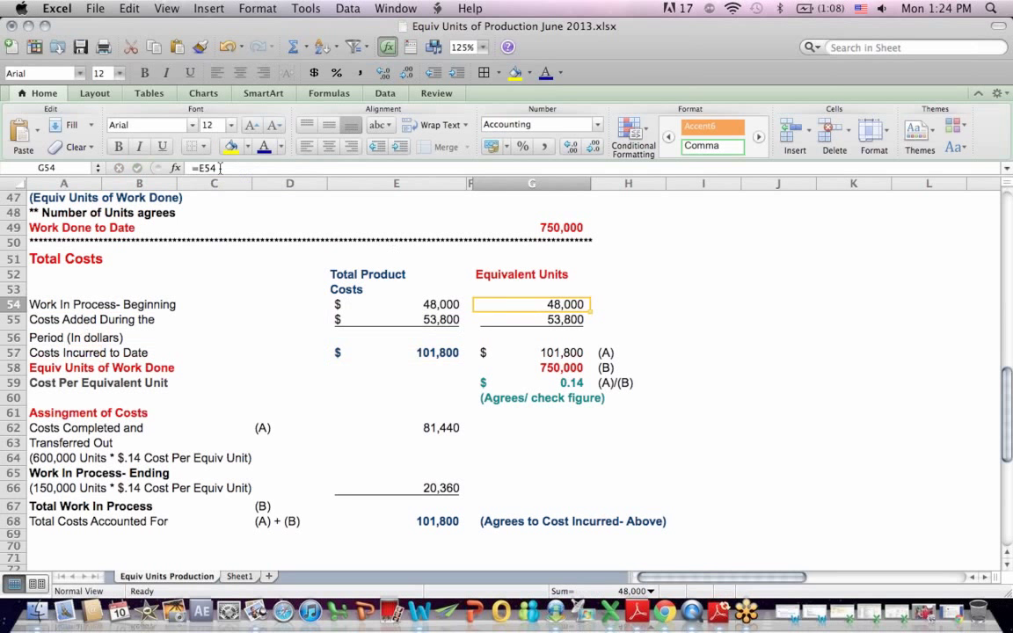
click(198, 168)
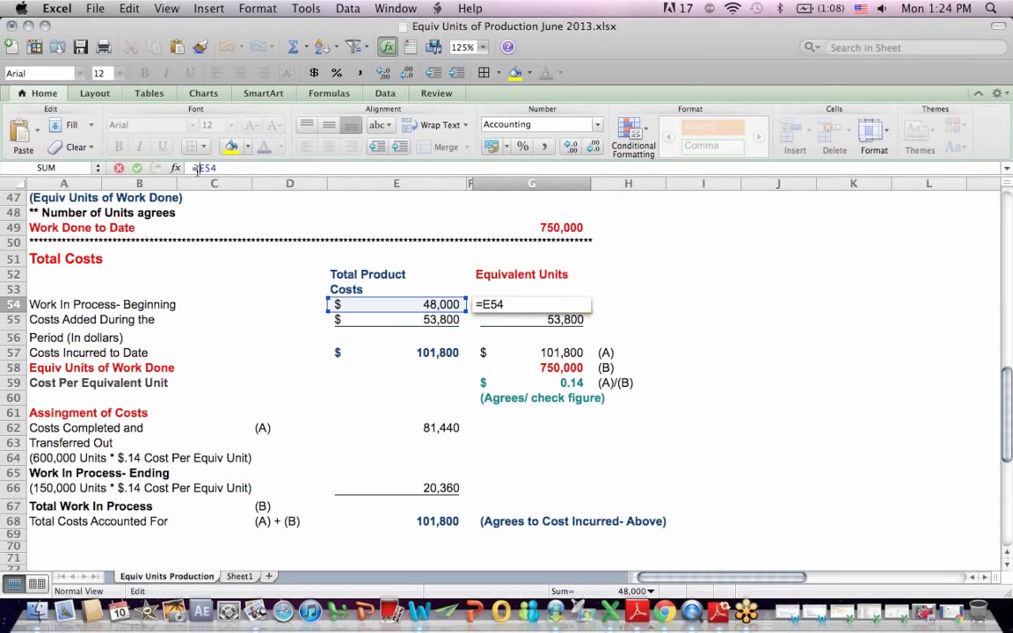
key(Return)
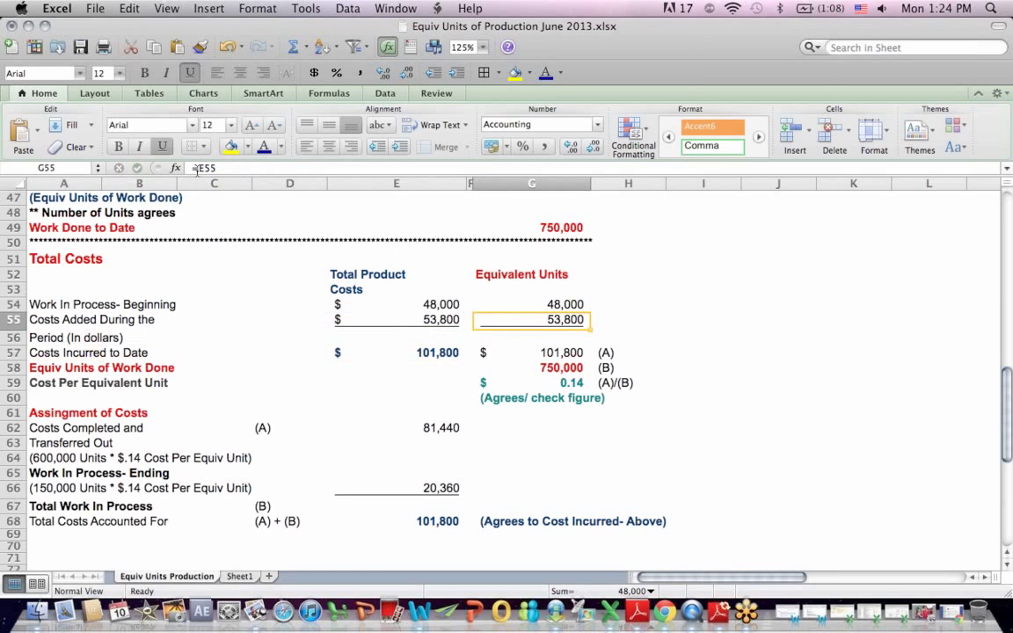
click(197, 168)
key(Return)
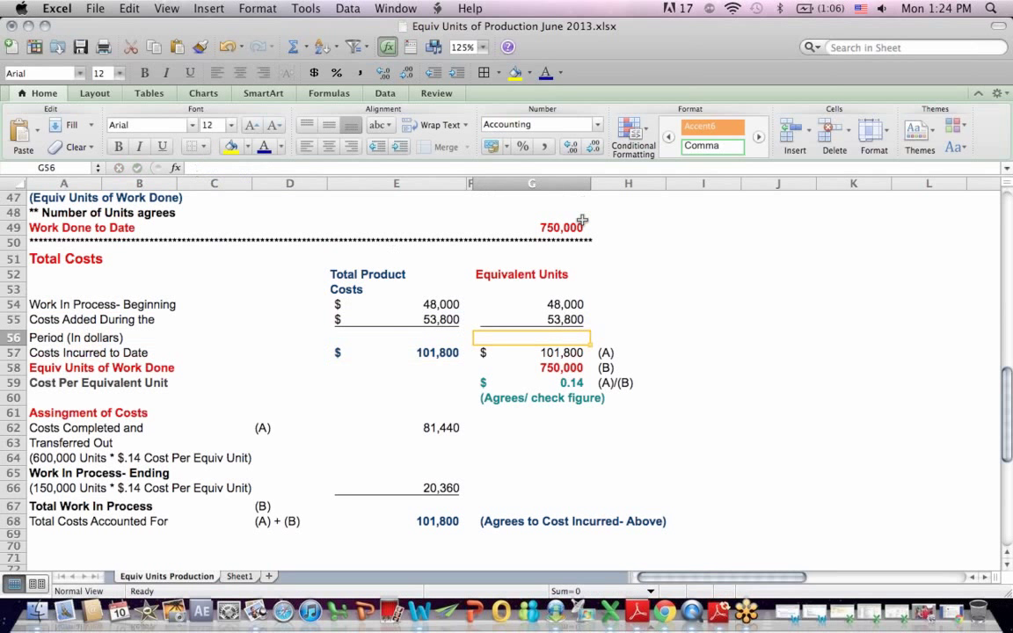
- Check that the G57 total of 101,800 matches the E57 Total Product Costs formula
drag(560, 305, 565, 330)
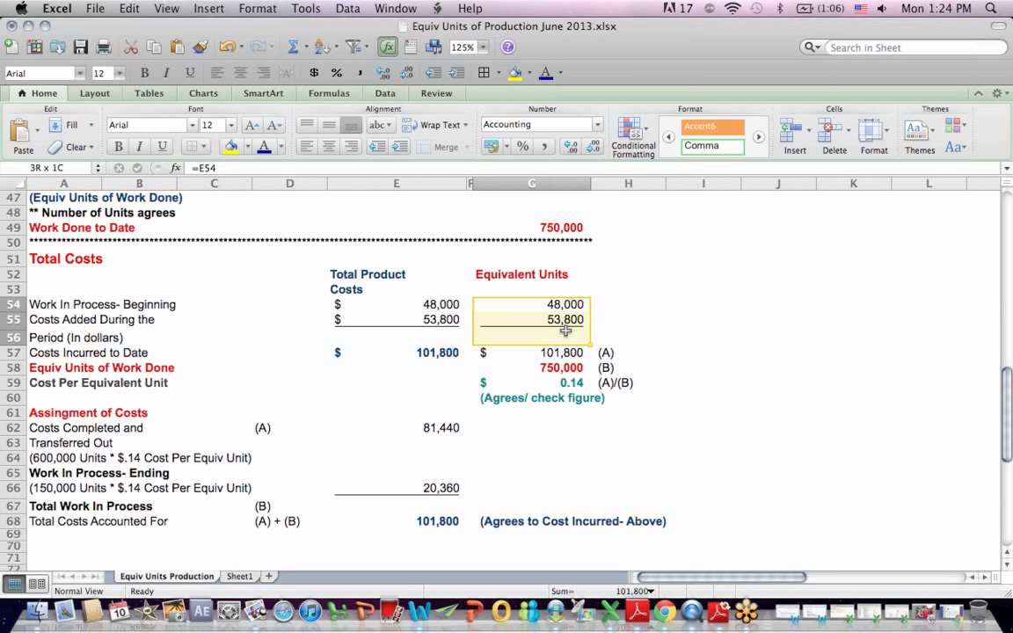
click(562, 352)
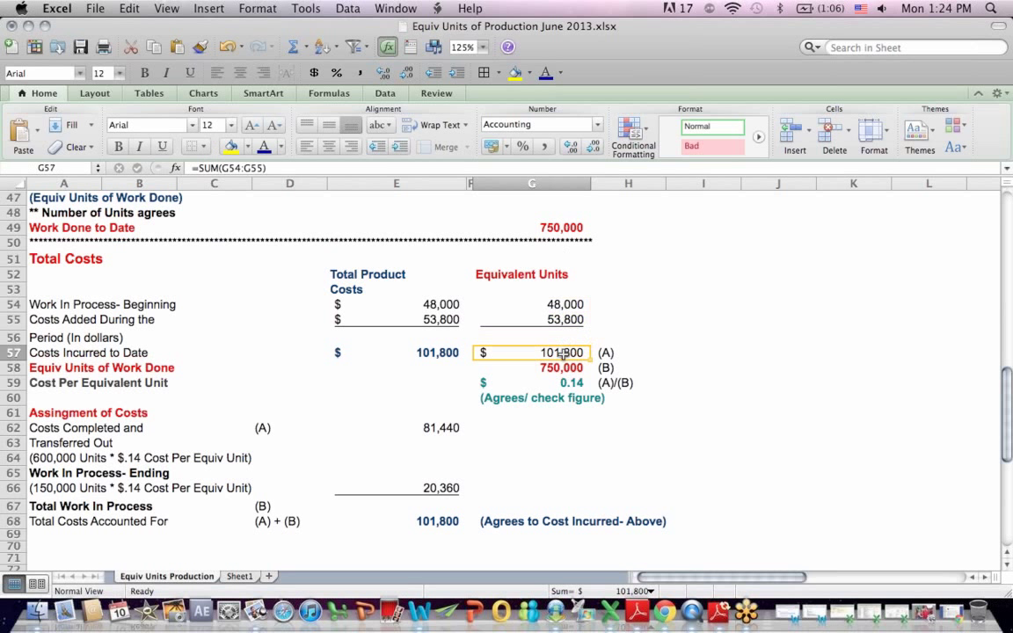
click(541, 279)
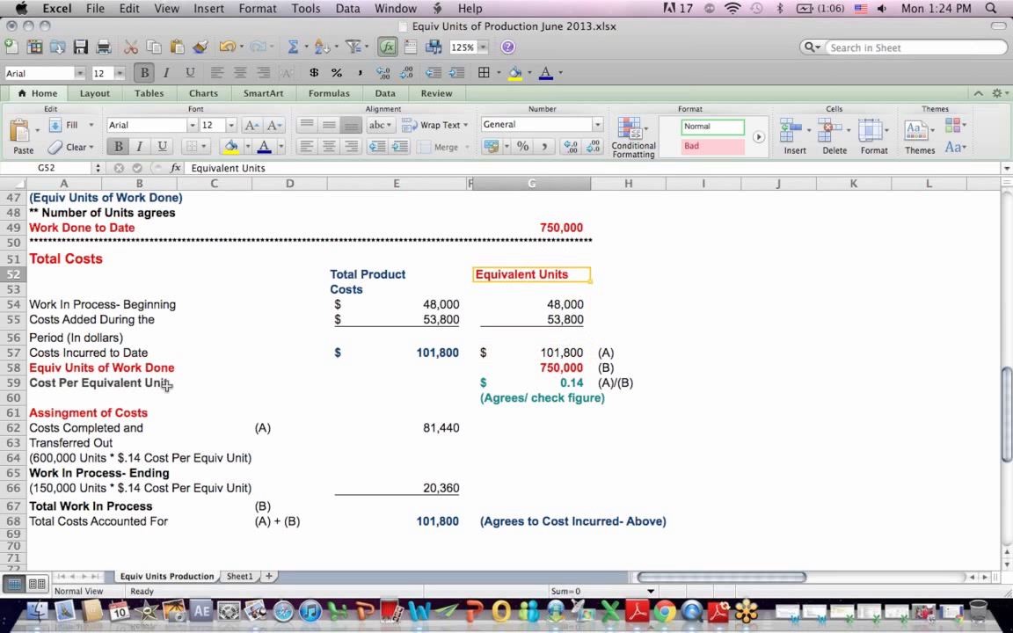
click(97, 385)
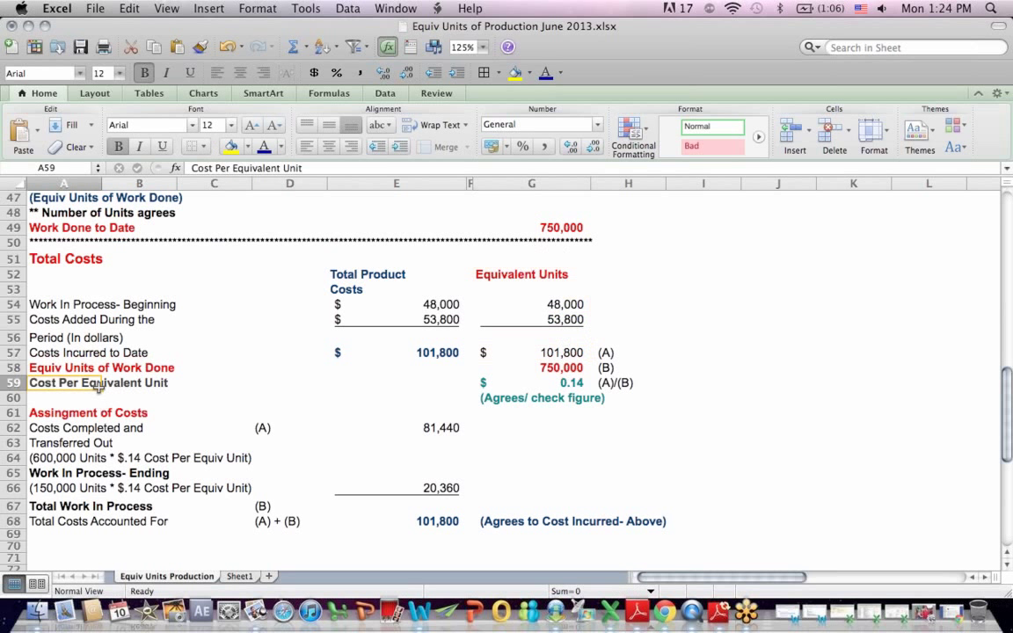
click(541, 354)
click(424, 352)
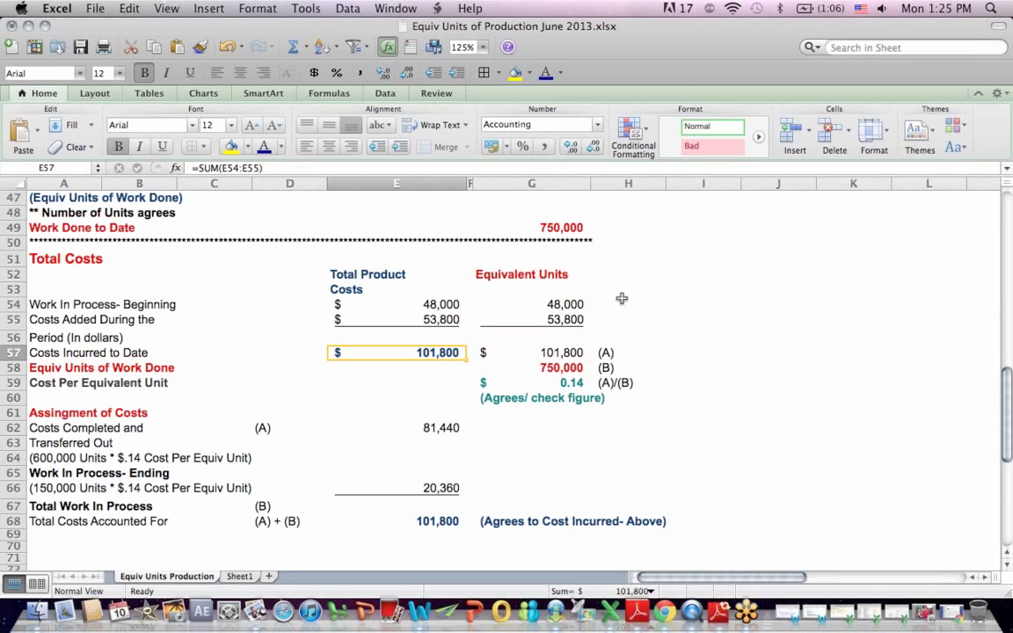
click(541, 367)
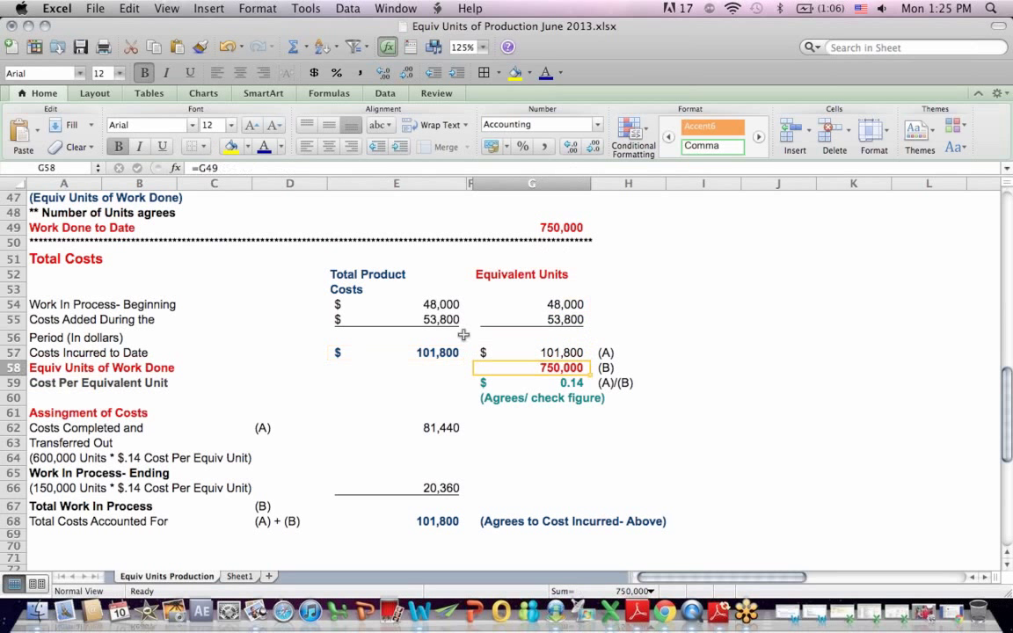
- Enter G58 as =G49 (750,000) and G59 as =SUM(G54:G55)/G58, giving $0.14
click(194, 168)
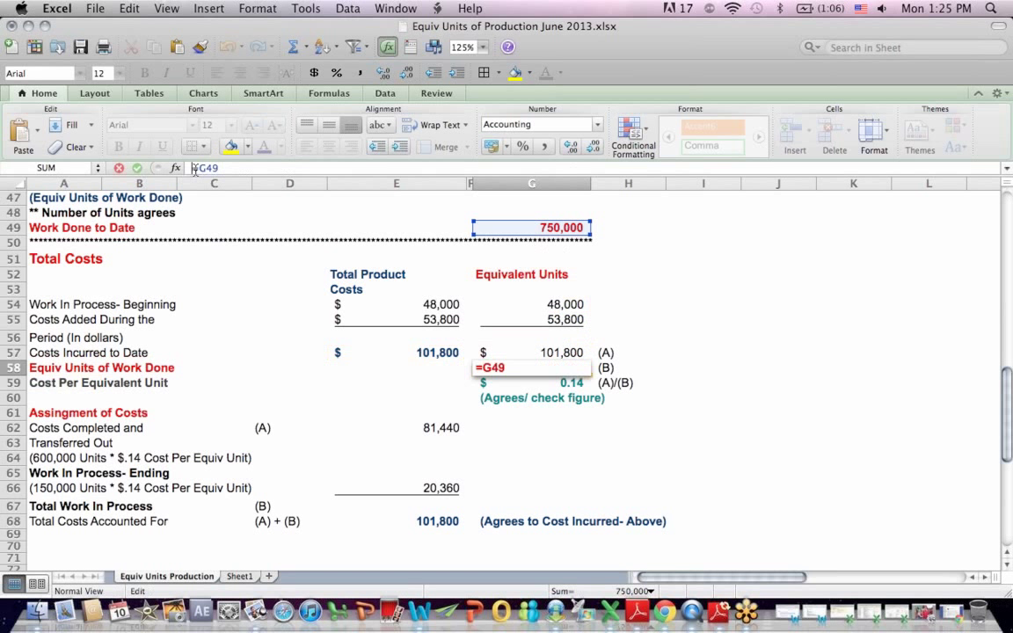
key(Return)
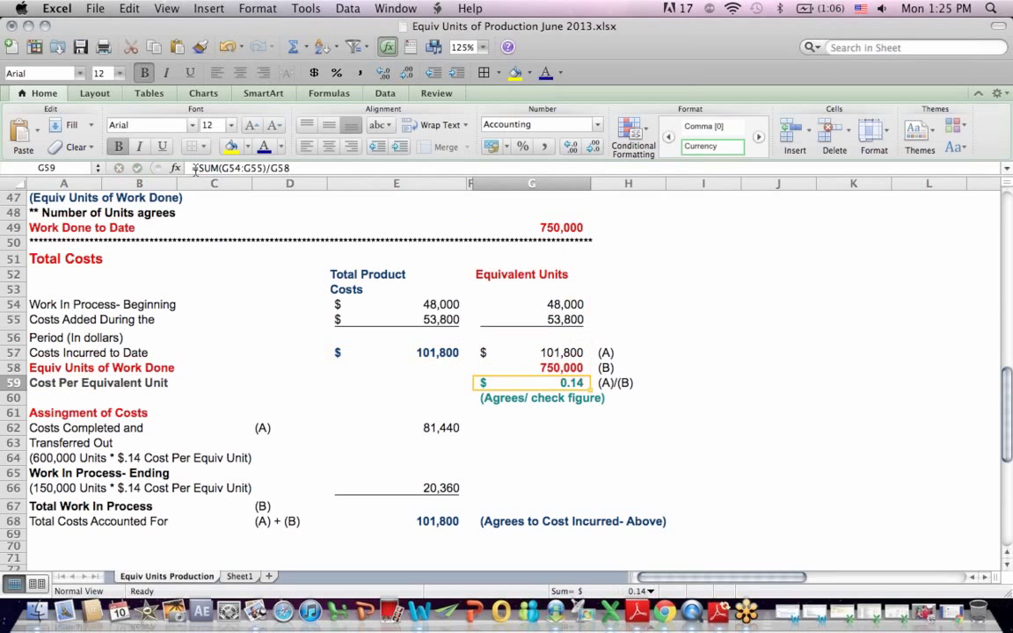
click(201, 168)
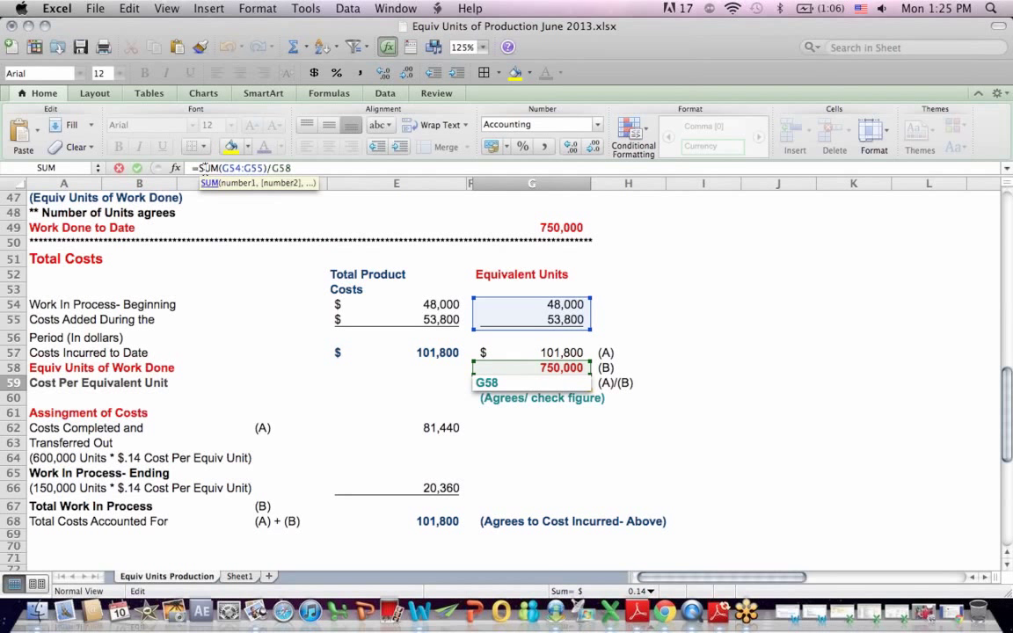
key(Return)
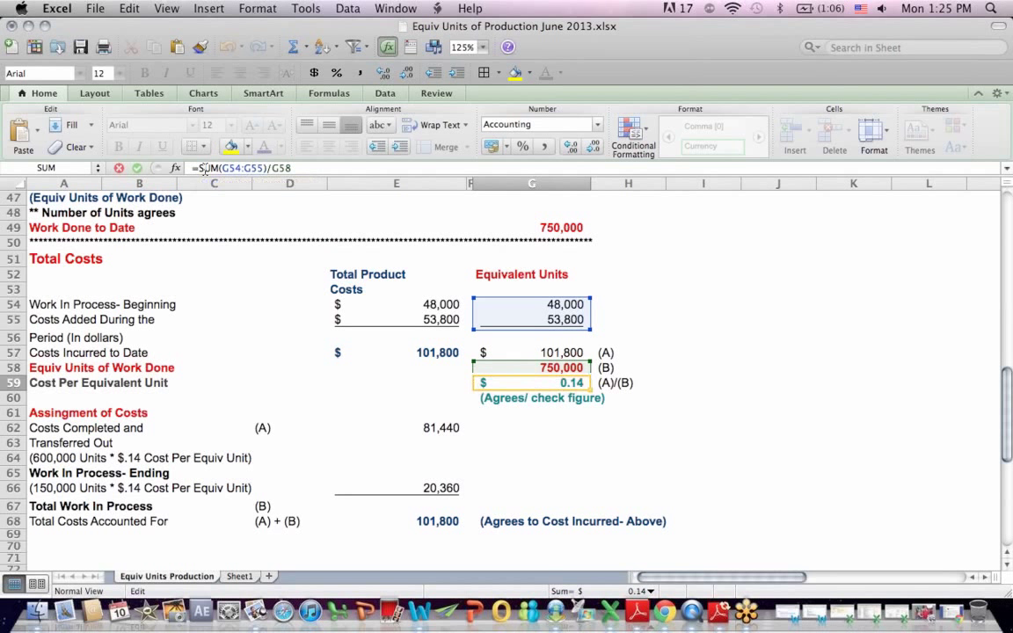
- Review the $0.14 Cost Per Equivalent Unit result alongside its check-figure note
click(490, 385)
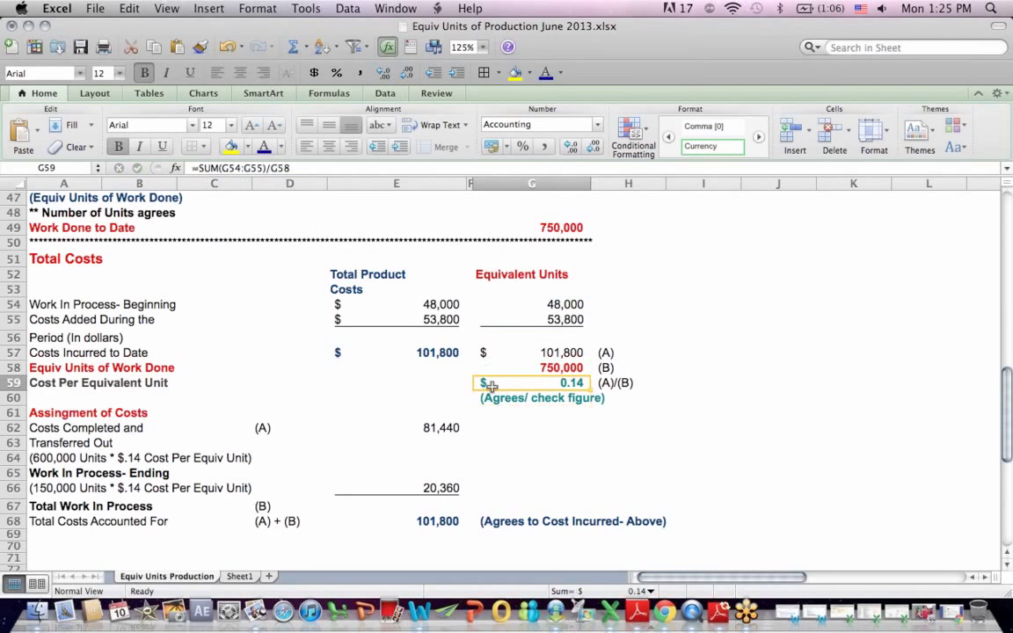
click(107, 382)
click(517, 392)
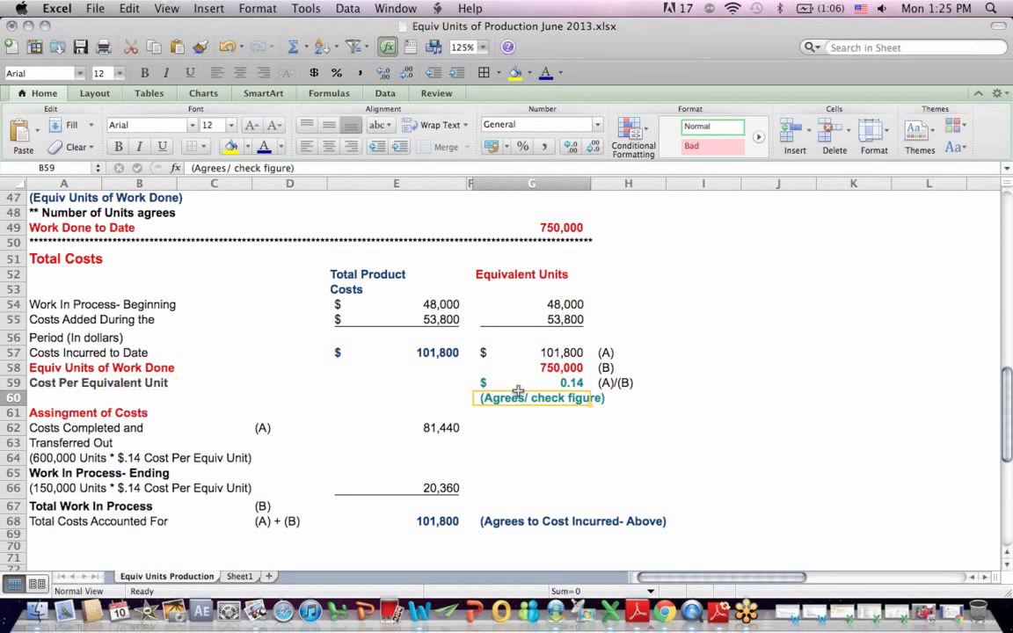
click(517, 384)
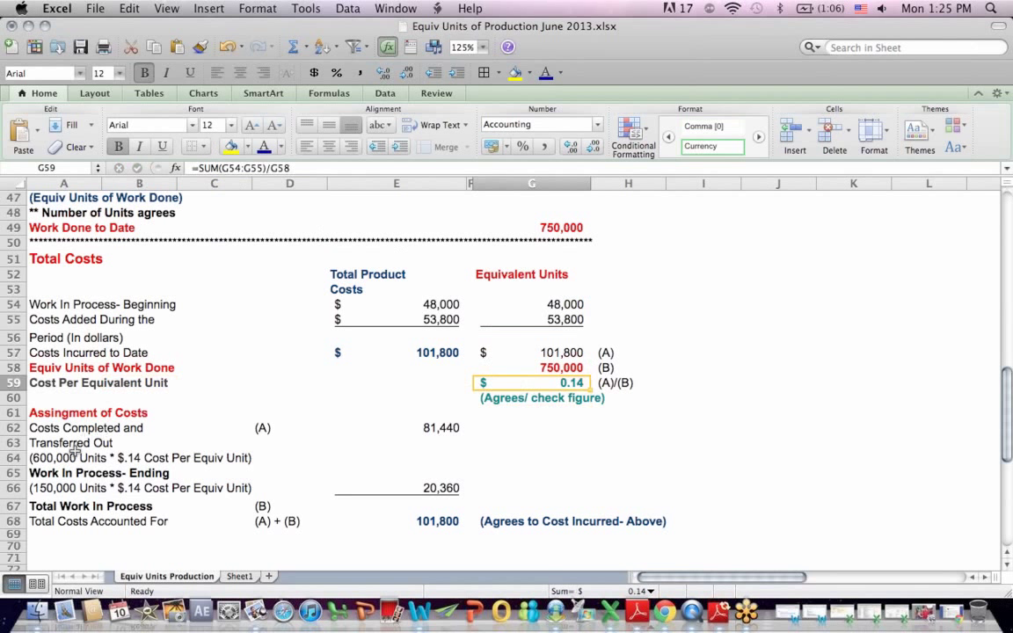
click(74, 415)
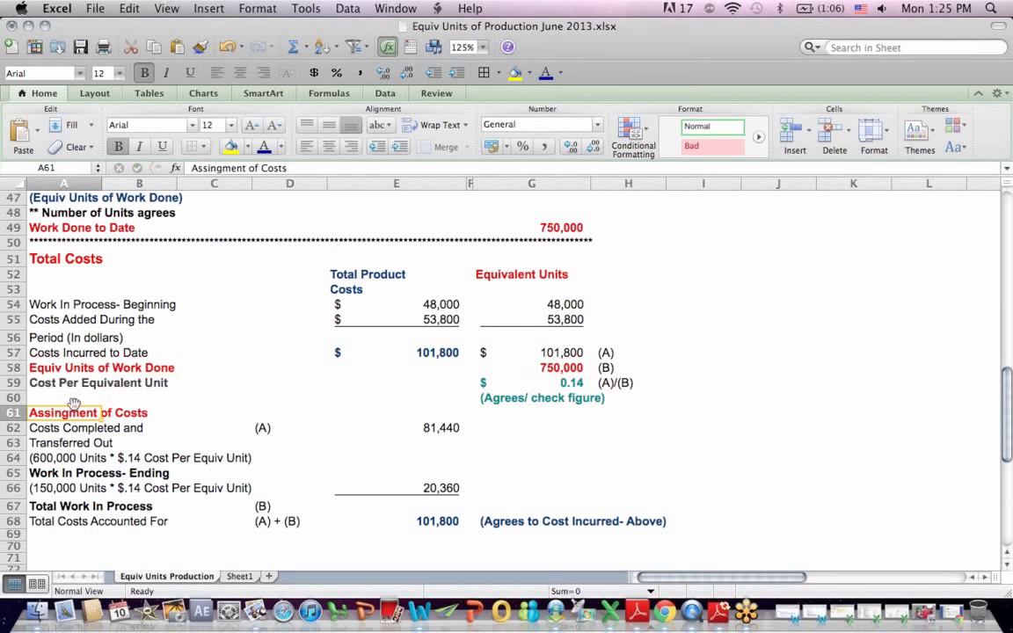
click(213, 235)
key(Up)
key(Up)
key(Up)
key(Up)
key(Up)
key(Up)
key(Up)
key(Up)
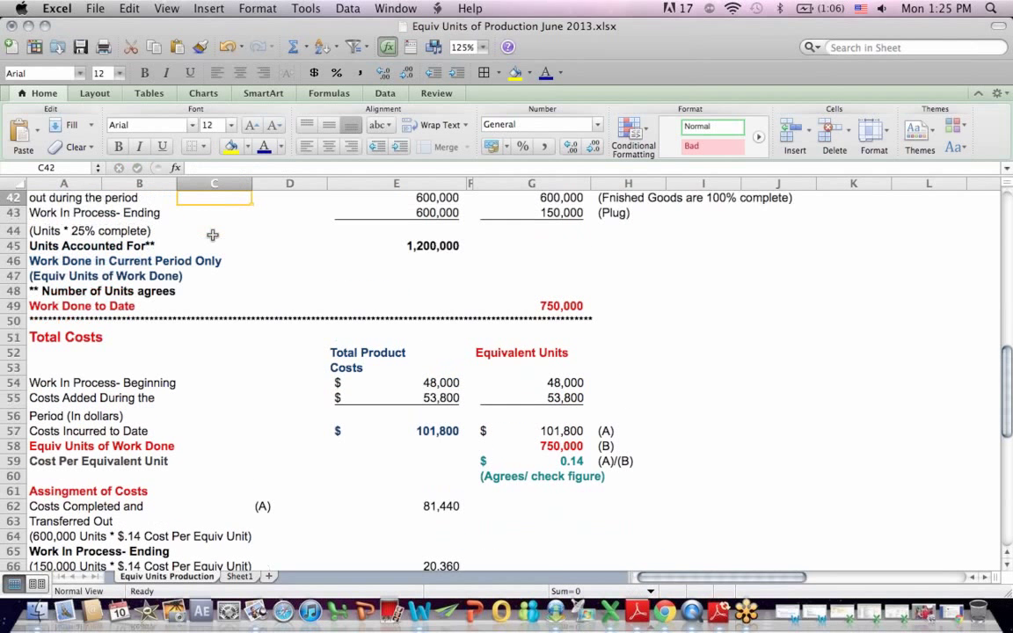
key(Up)
key(Up)
key(Up)
key(Up)
drag(42, 249, 293, 269)
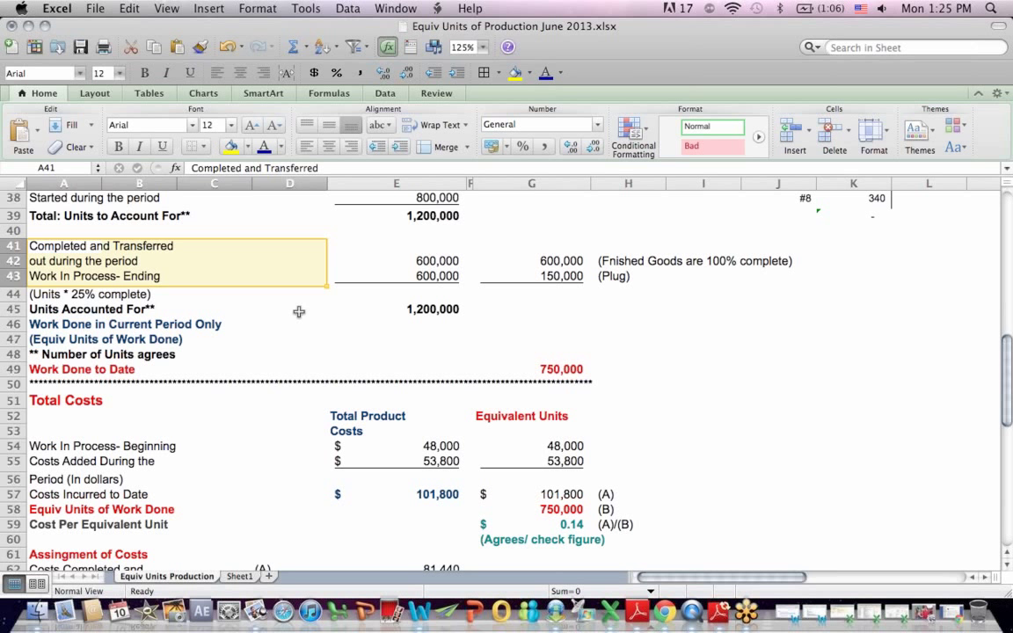
click(299, 308)
key(Down)
key(Down)
key(Down)
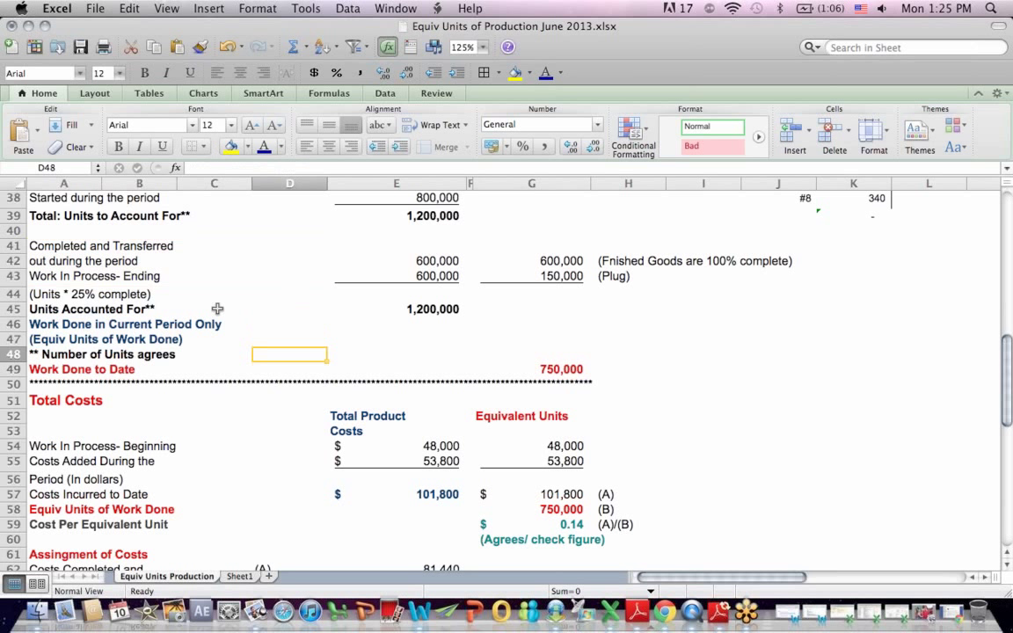
drag(52, 247, 458, 284)
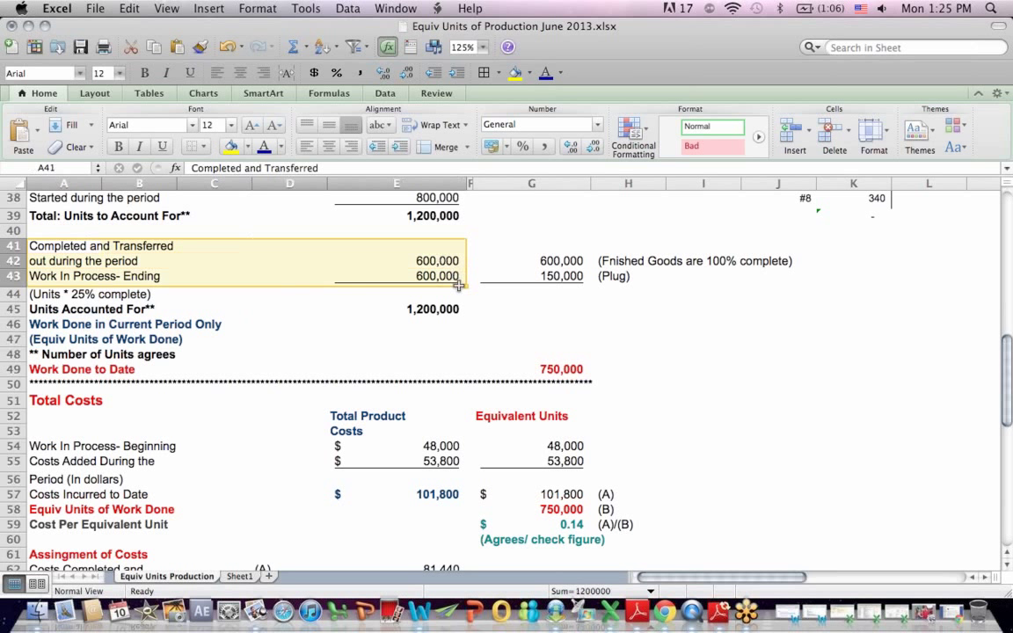
click(266, 451)
key(Down)
key(Down)
key(Down)
key(Down)
key(Down)
key(Down)
key(Down)
key(Down)
key(Down)
key(Down)
key(Down)
key(Down)
key(Down)
key(Down)
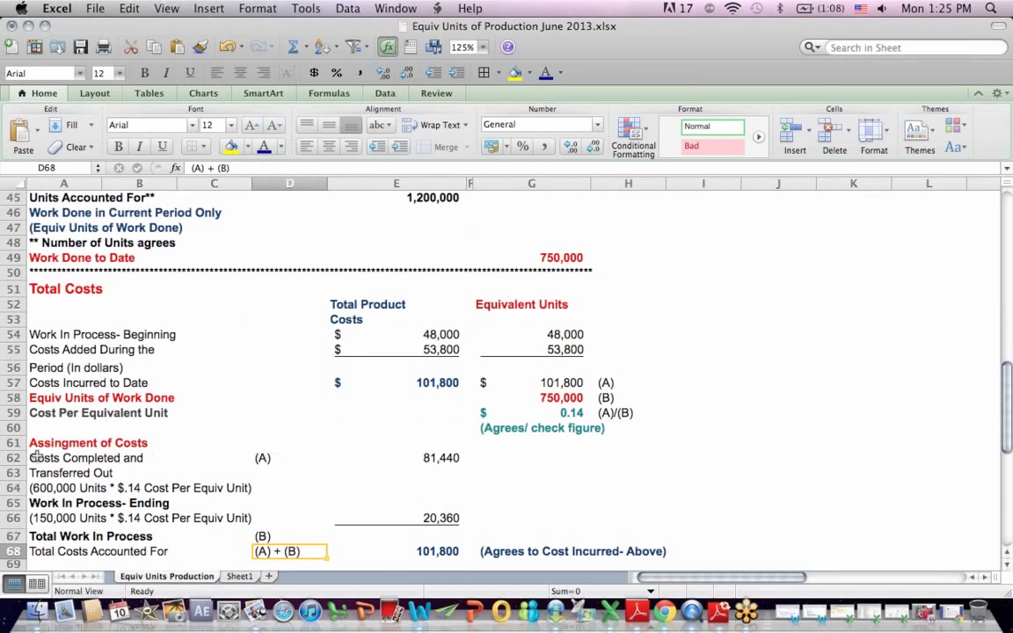
click(445, 460)
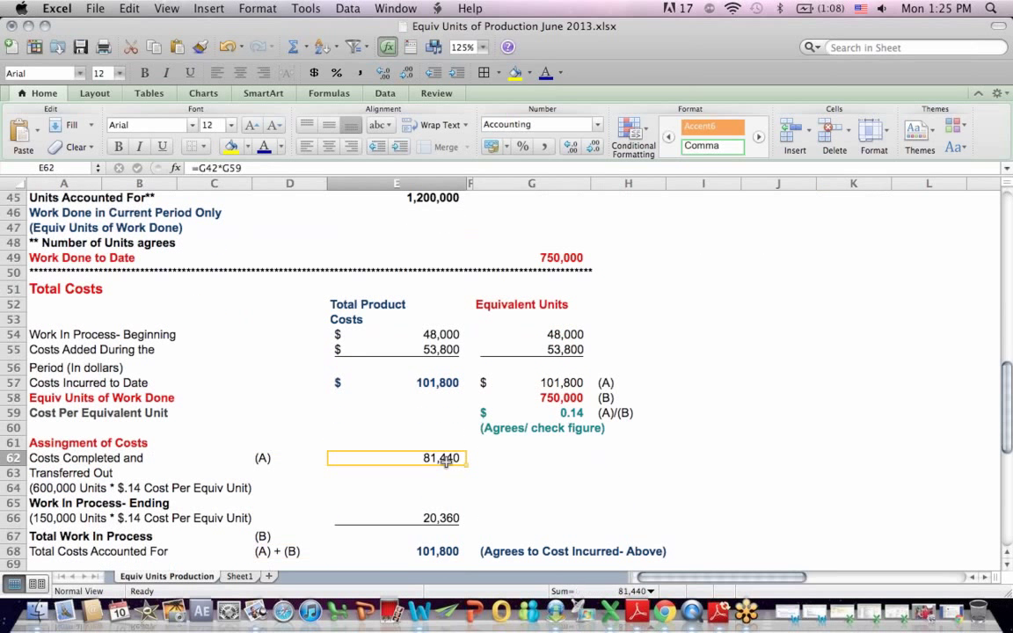
click(226, 168)
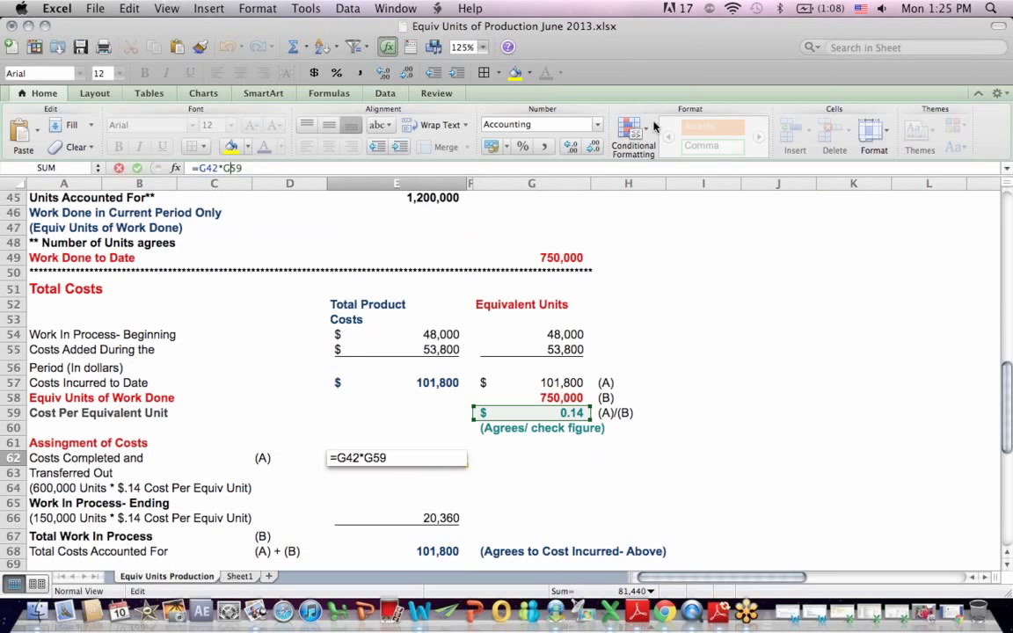
text(+)
click(668, 236)
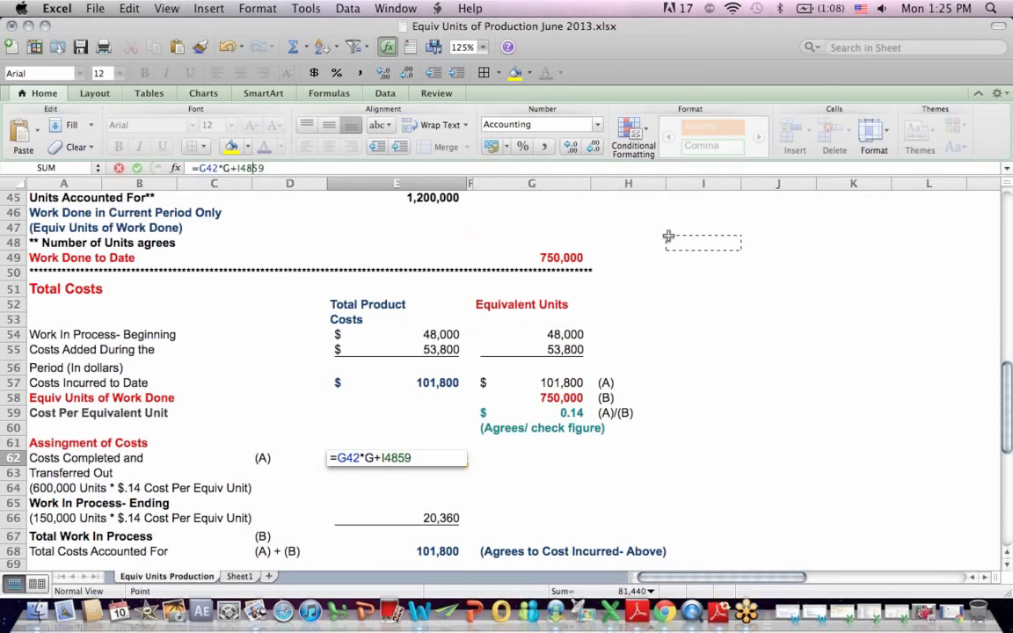
click(119, 167)
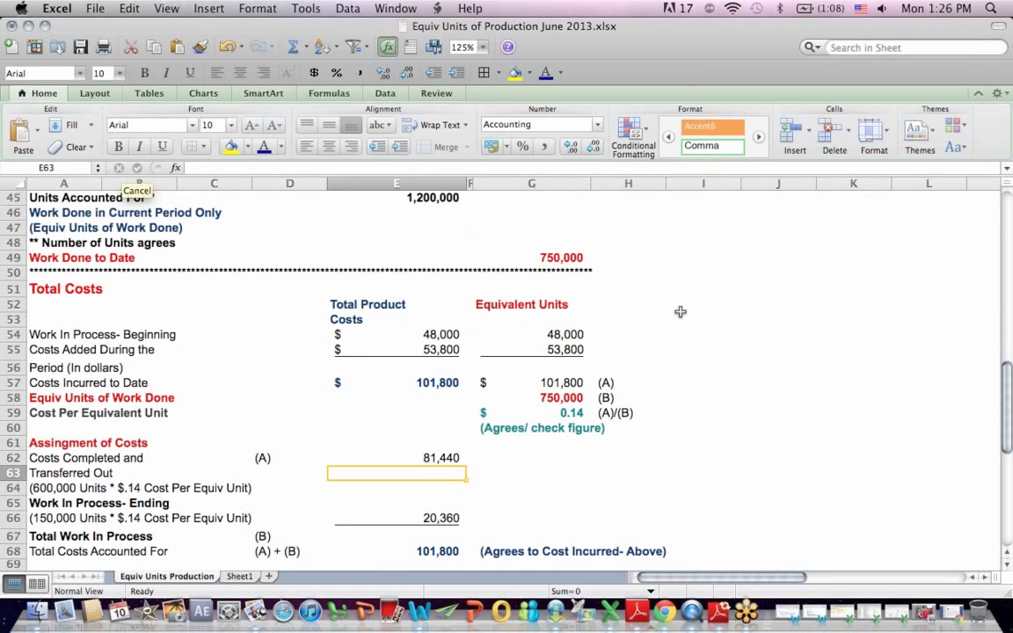
click(694, 260)
key(Up)
key(Up)
key(Up)
key(Up)
key(Up)
key(Up)
key(Up)
key(Up)
key(Up)
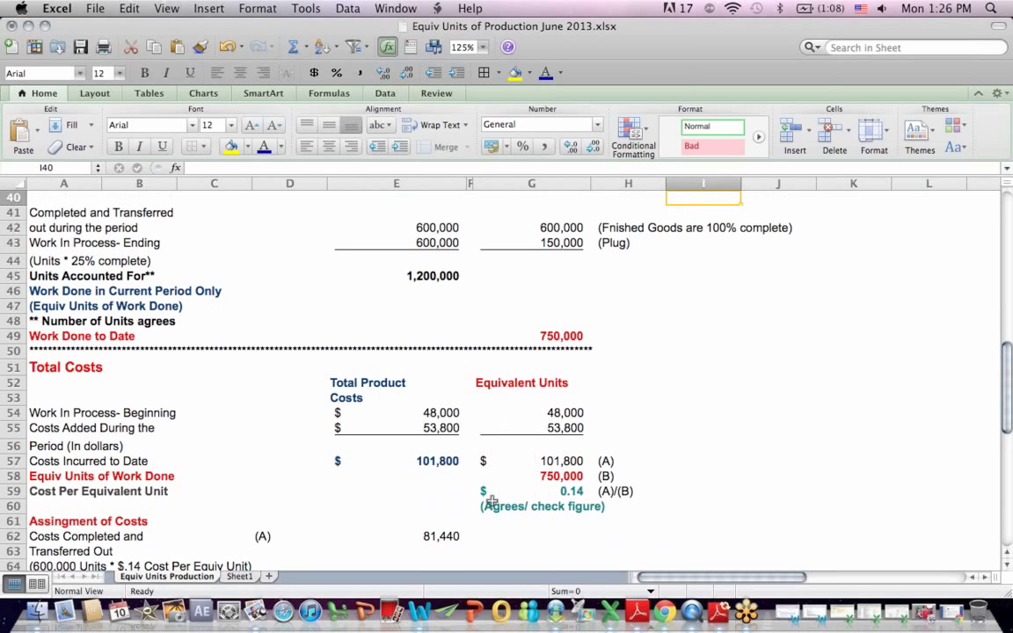
click(422, 533)
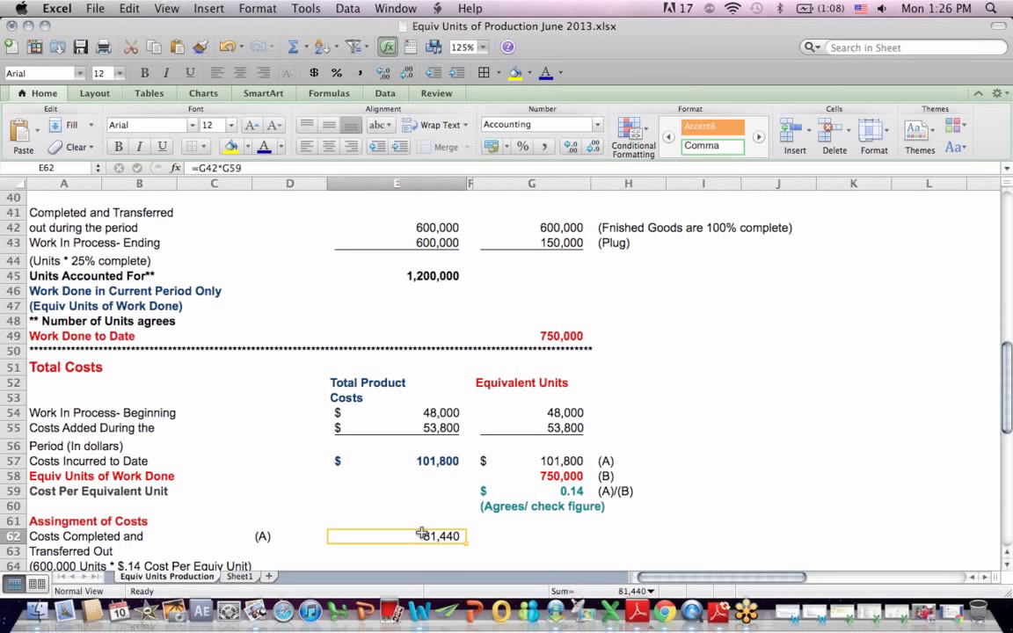
- Enter E62 as =G42*G59 (81,440) and E66 as =G43*G59 (20,360)
click(211, 172)
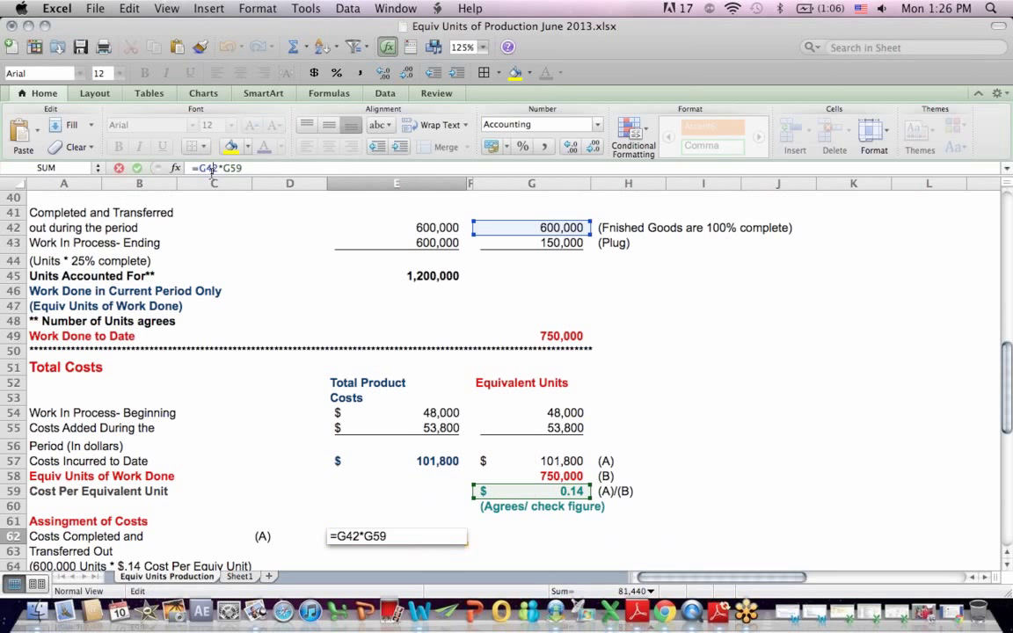
key(Return)
key(Return)
key(Return)
key(Return)
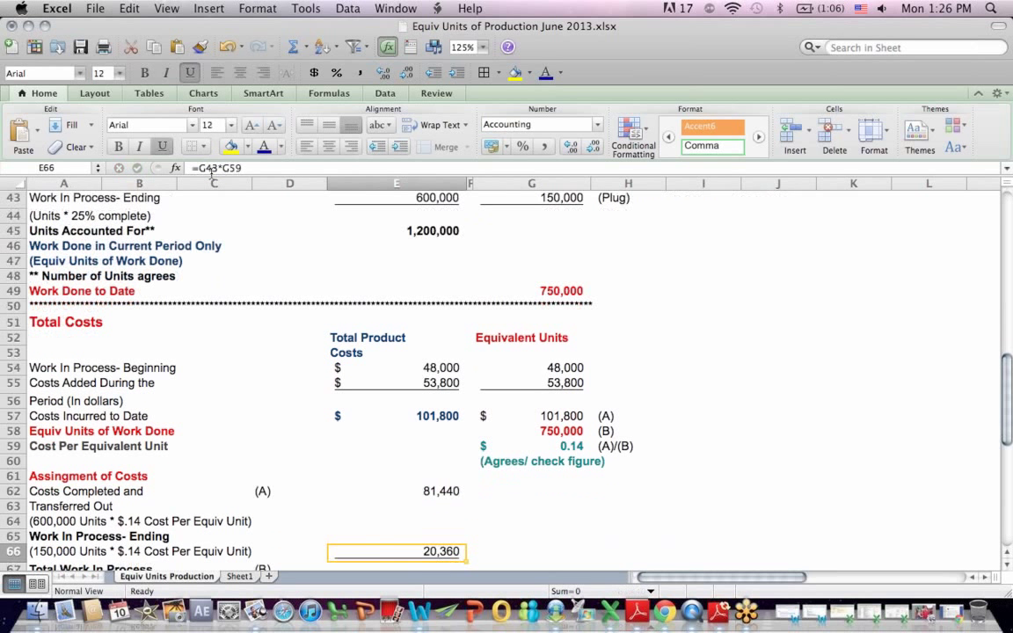
click(215, 167)
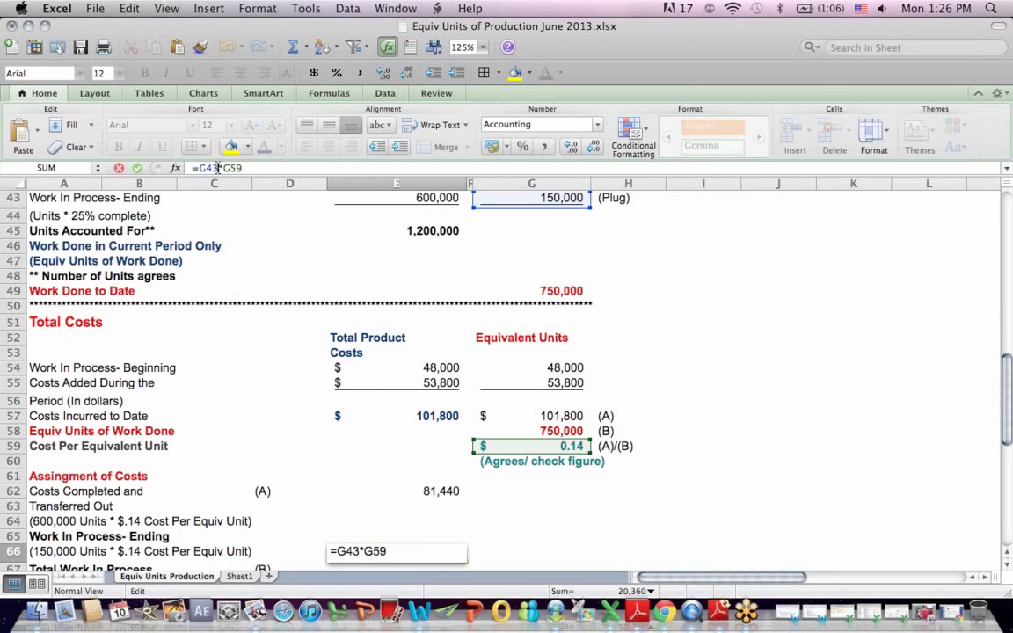
key(Return)
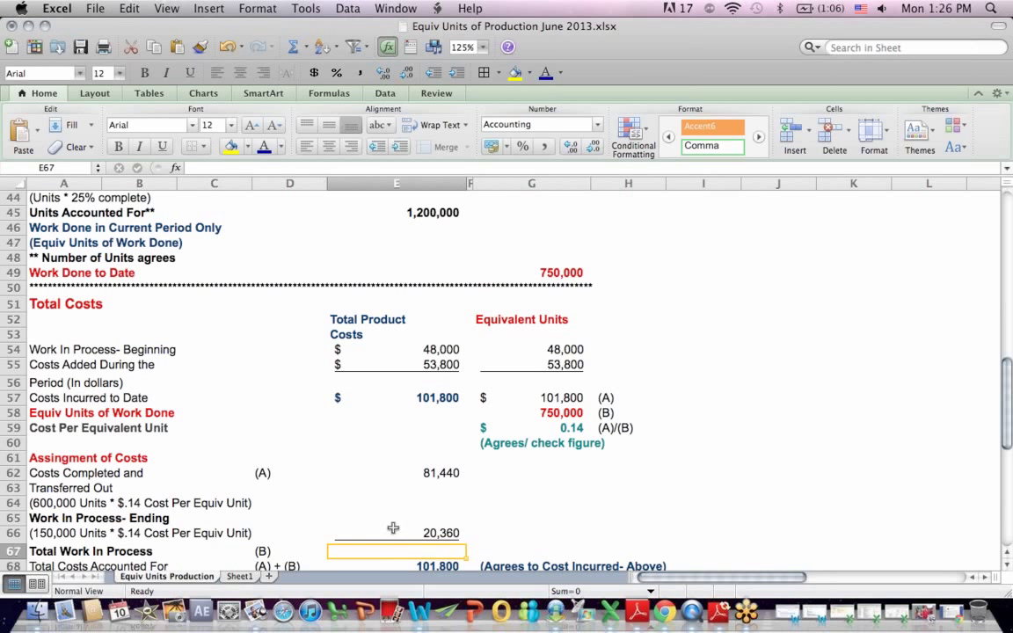
click(417, 566)
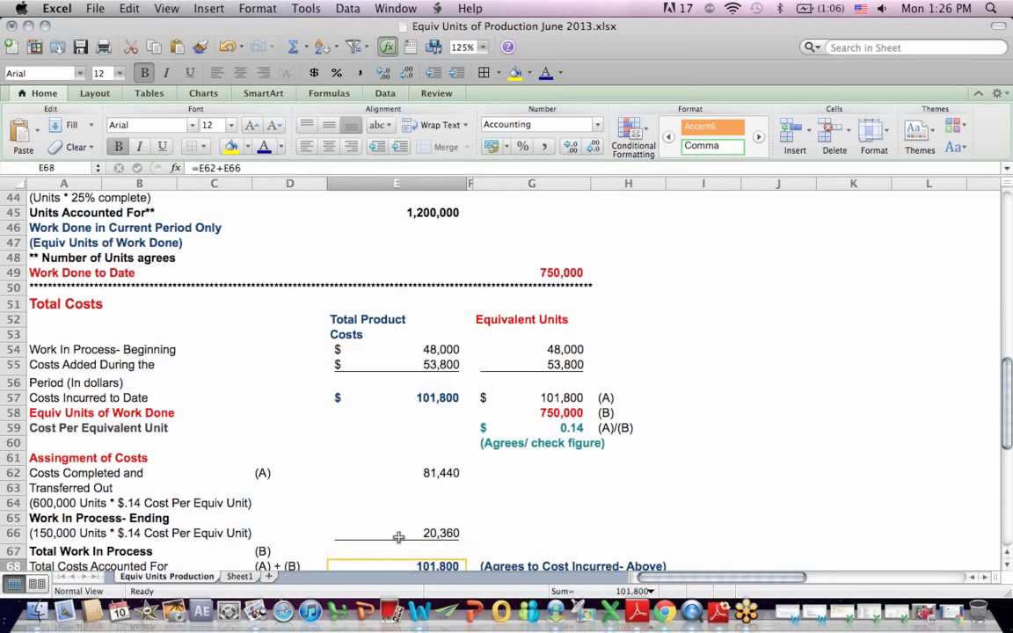
click(217, 167)
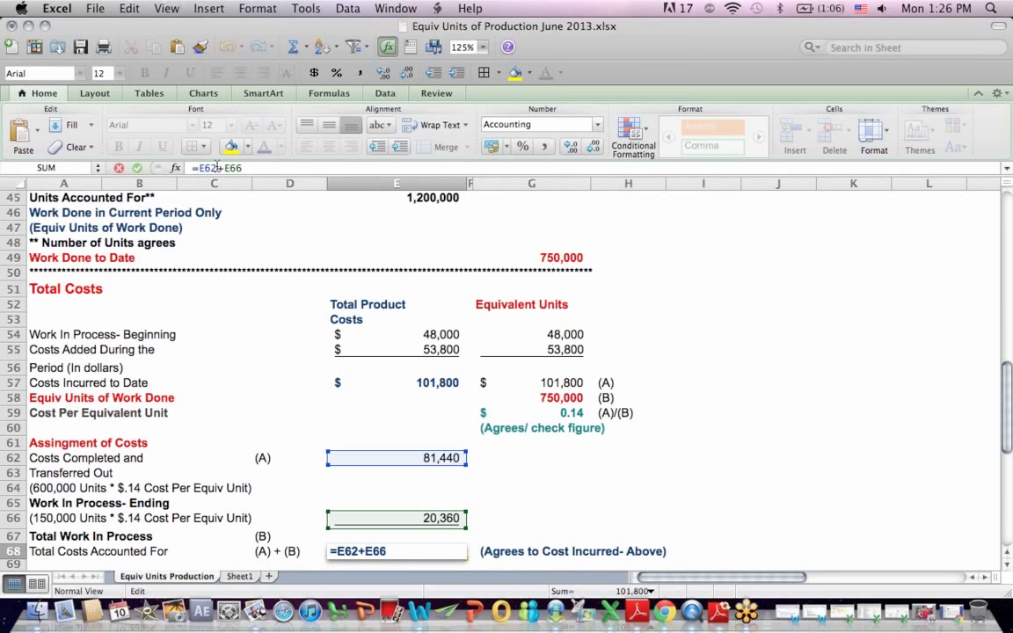
key(Return)
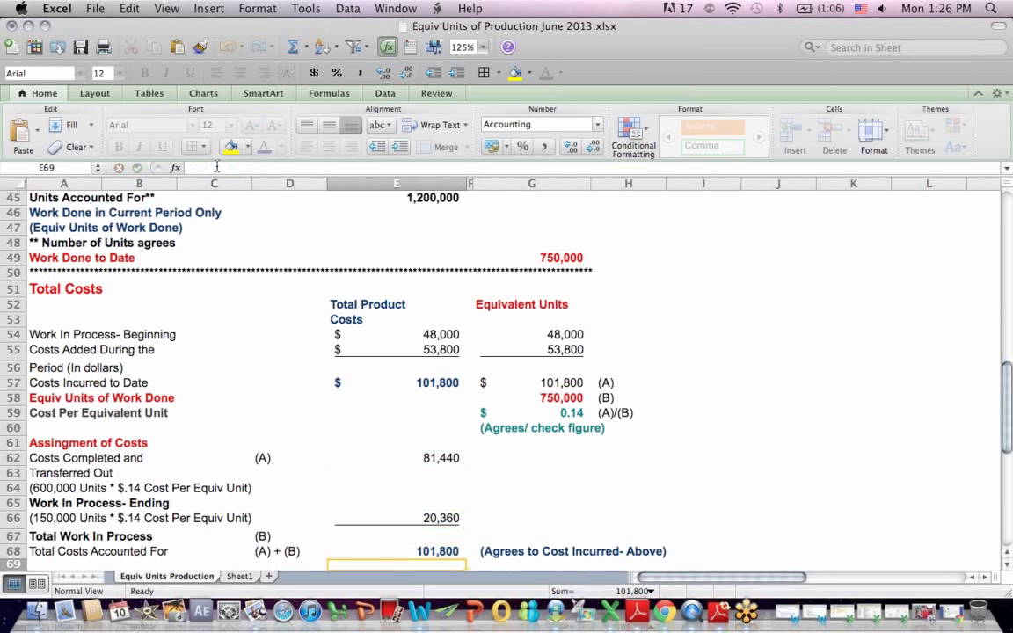
drag(410, 383, 599, 379)
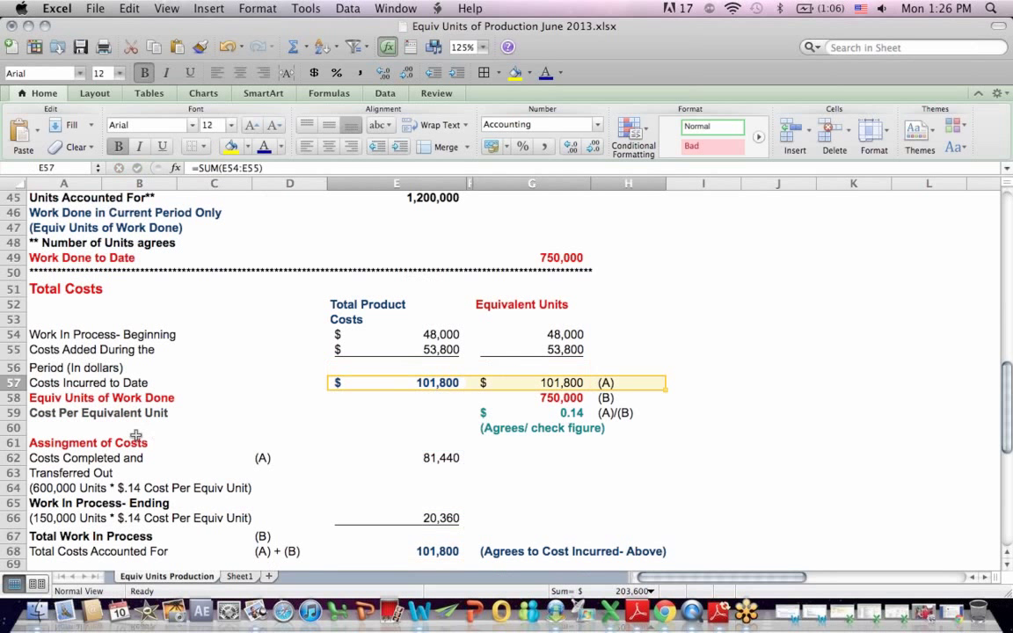
click(119, 414)
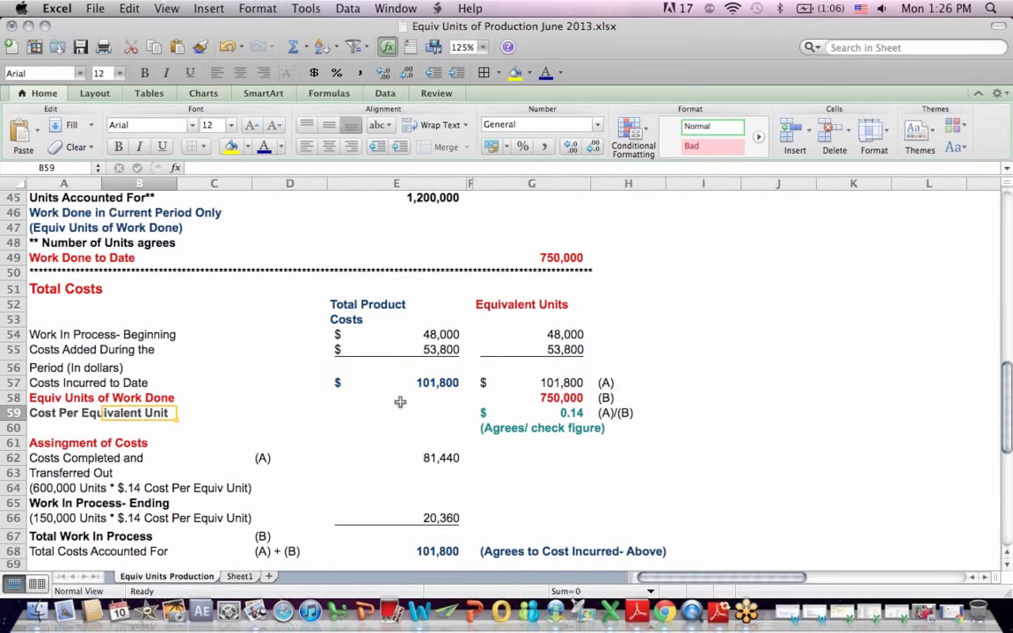
click(514, 412)
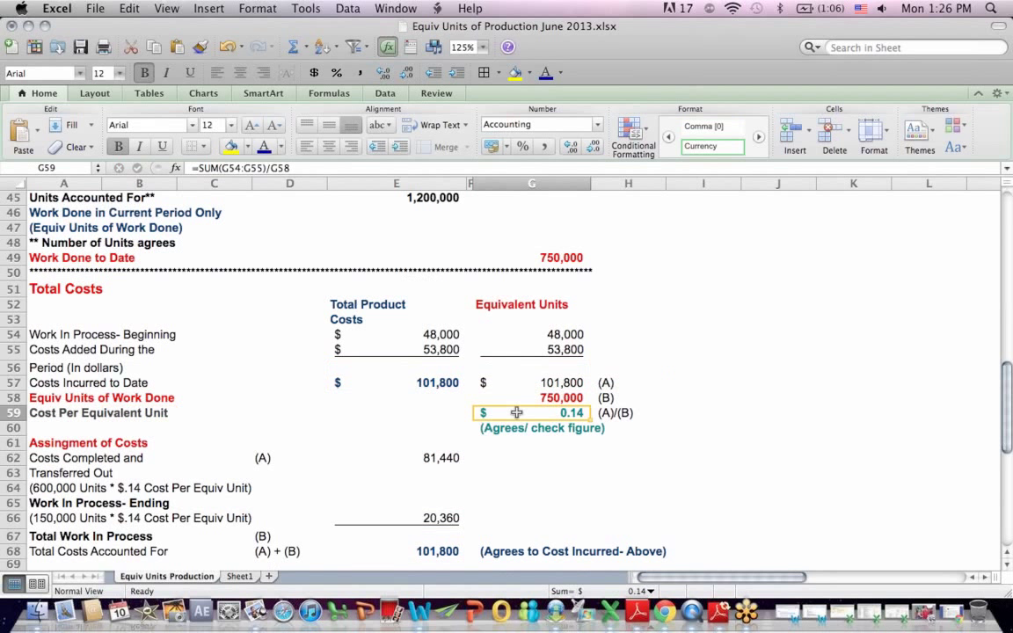
click(520, 428)
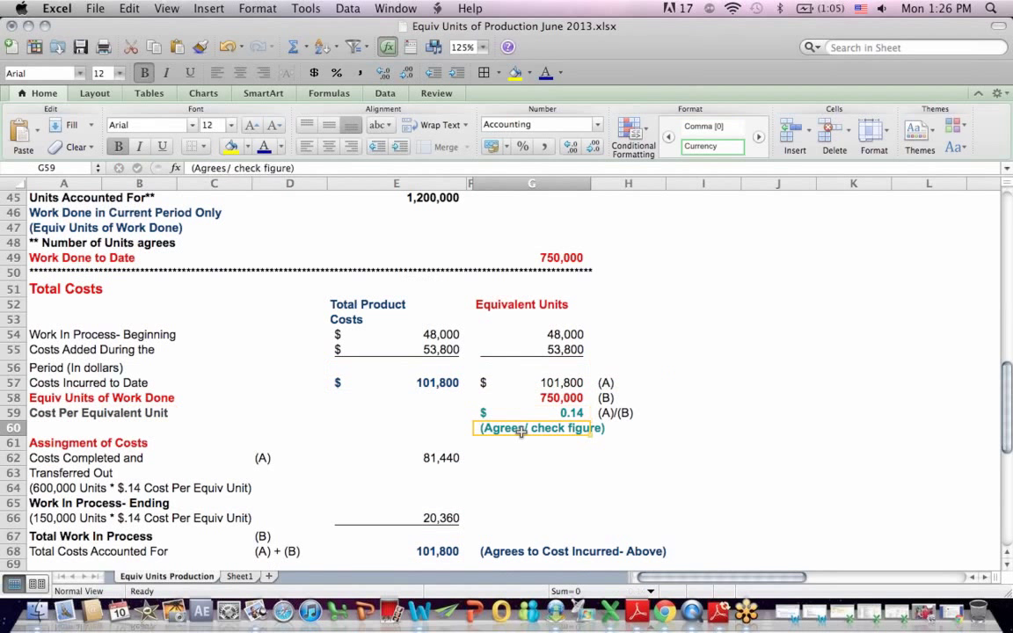
click(519, 411)
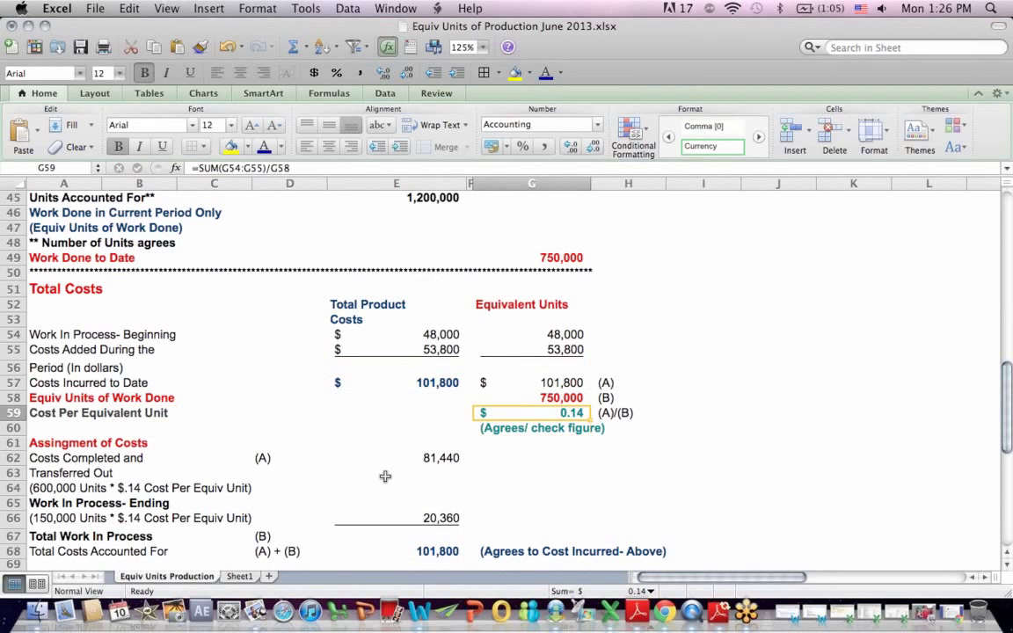
drag(383, 458, 603, 557)
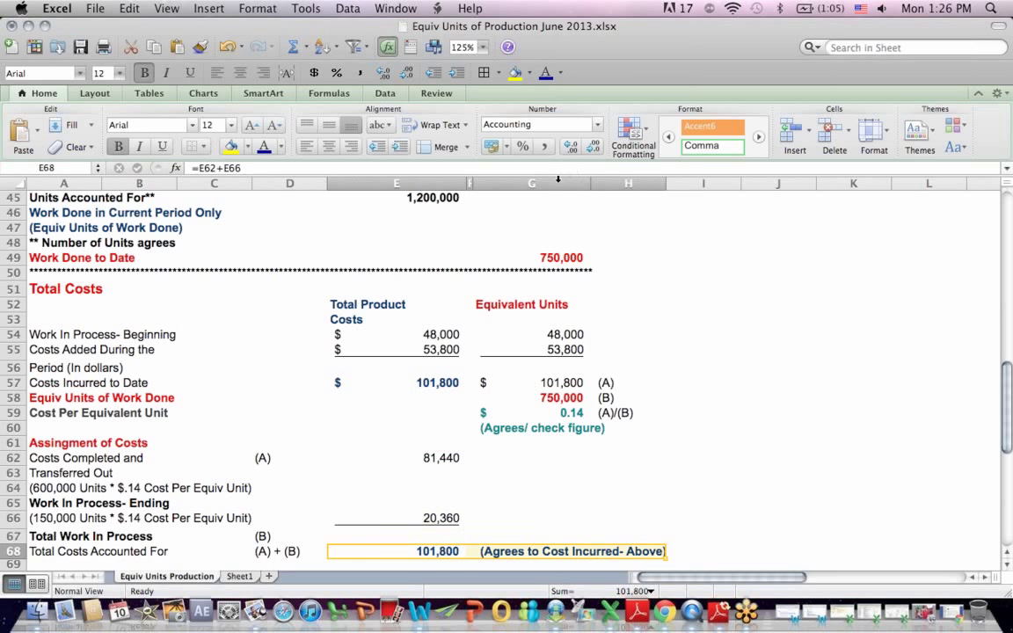
click(529, 211)
key(Up)
scroll(530, 212, up, 1)
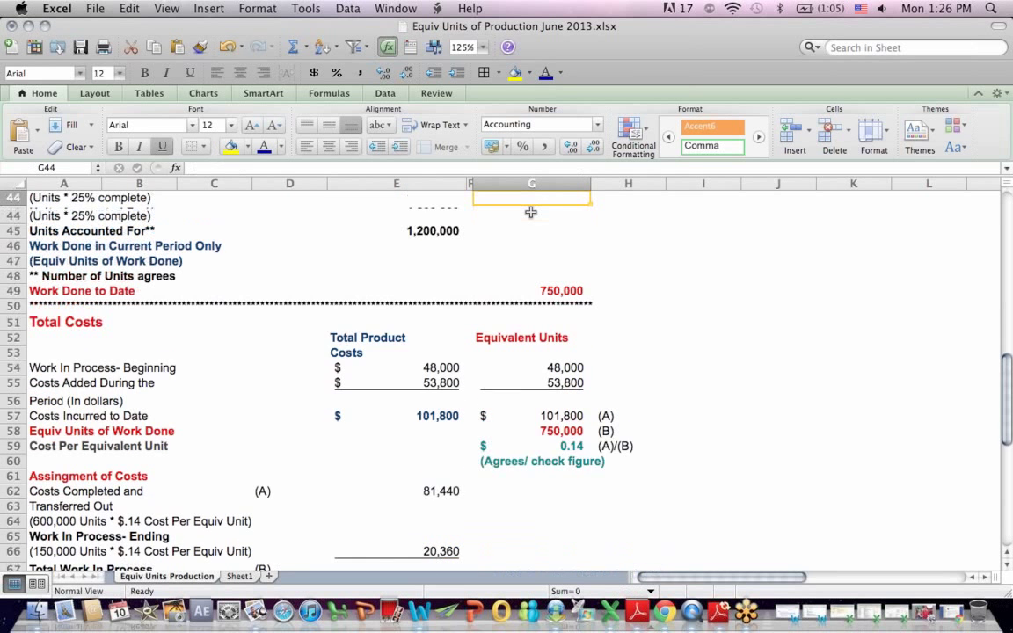
key(Up)
key(Up)
key(Up)
key(Up)
key(Up)
key(Up)
key(Up)
key(Up)
key(Up)
key(Up)
key(Up)
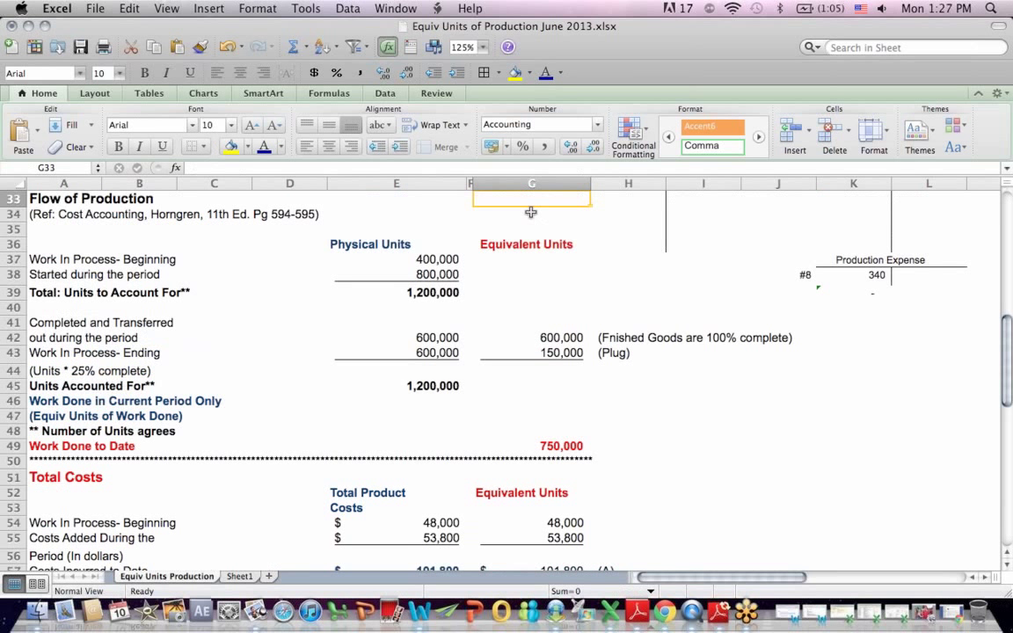
click(334, 245)
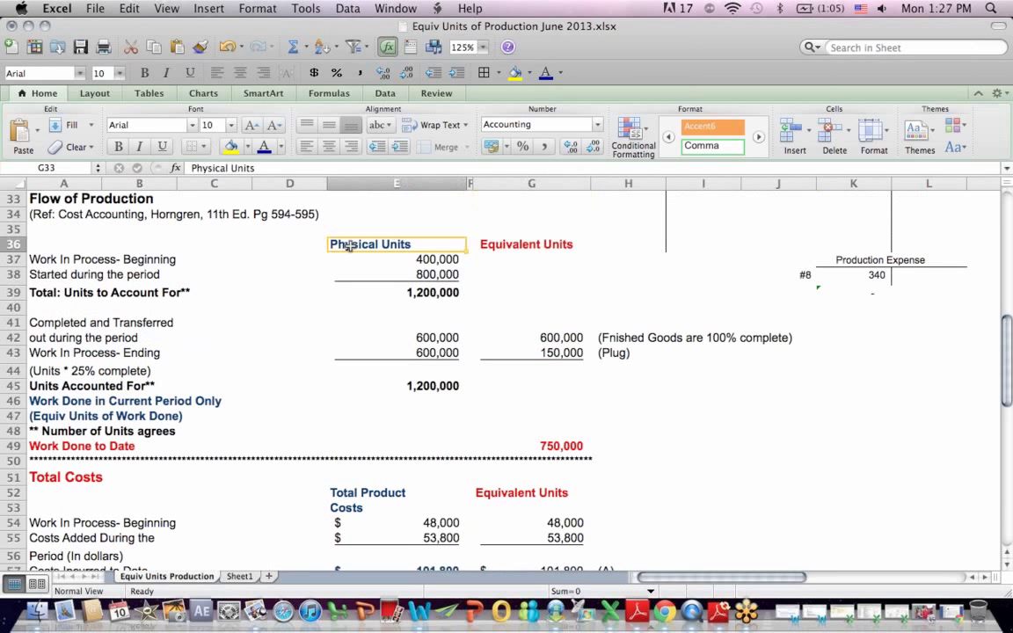
click(558, 255)
click(563, 245)
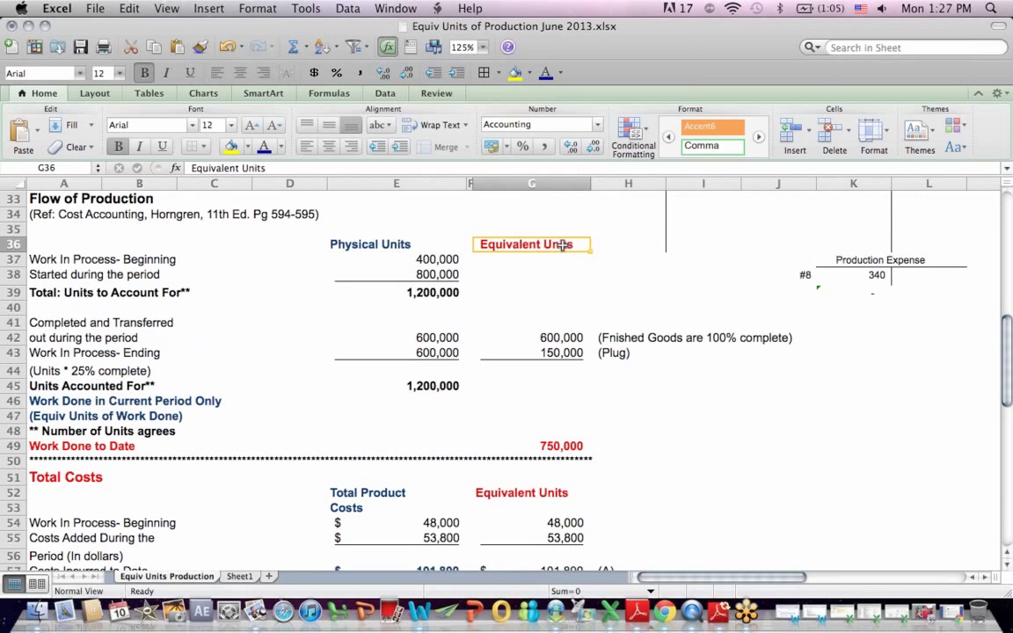
key(Down)
key(Down)
key(Down)
key(Down)
key(Down)
key(Down)
key(Down)
key(Down)
key(Down)
key(Down)
key(Down)
key(Down)
key(Down)
key(Down)
key(Down)
key(Down)
key(Down)
key(Down)
key(Down)
key(Down)
key(Down)
key(Down)
key(Down)
key(Down)
key(Down)
key(Down)
key(Down)
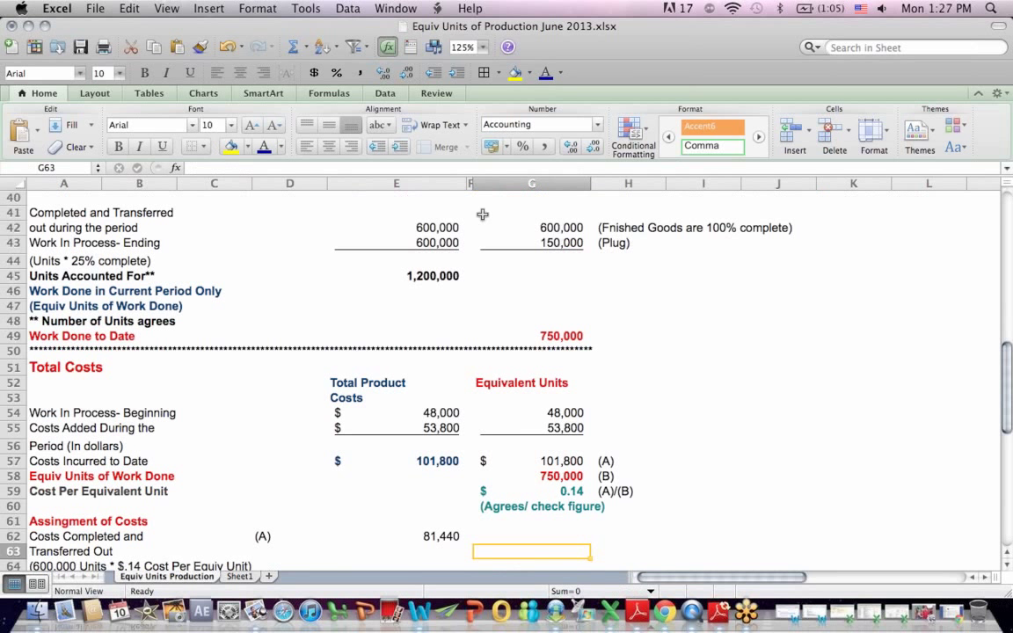
drag(398, 384, 428, 461)
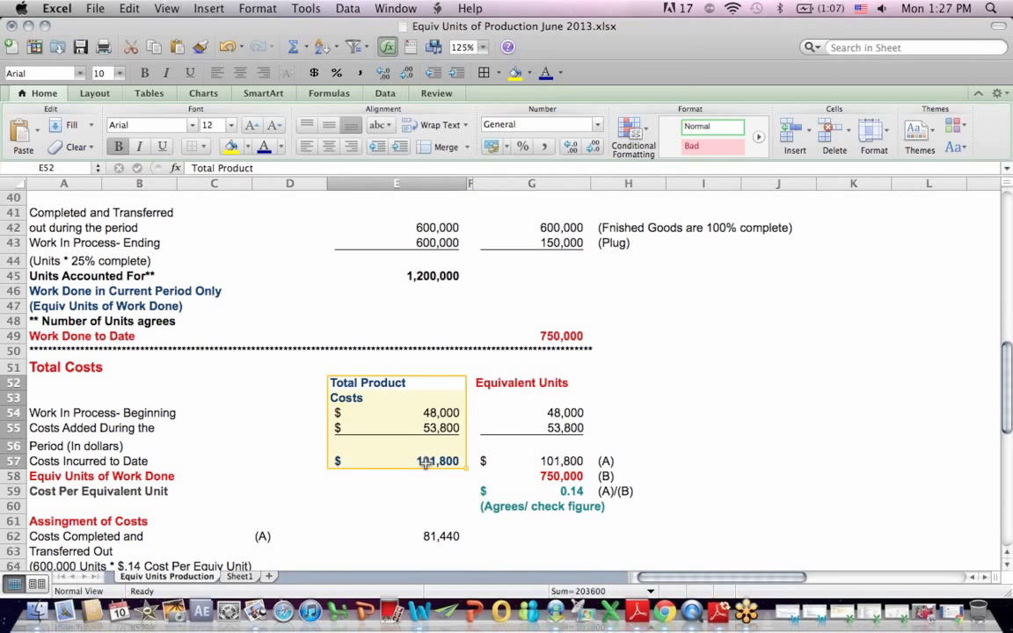
click(553, 475)
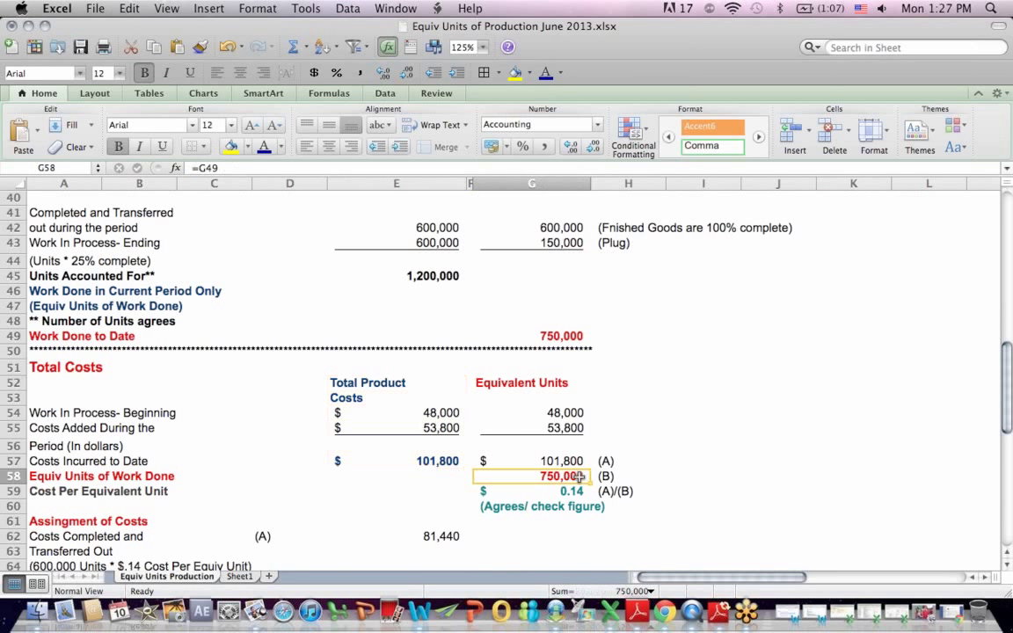
click(578, 492)
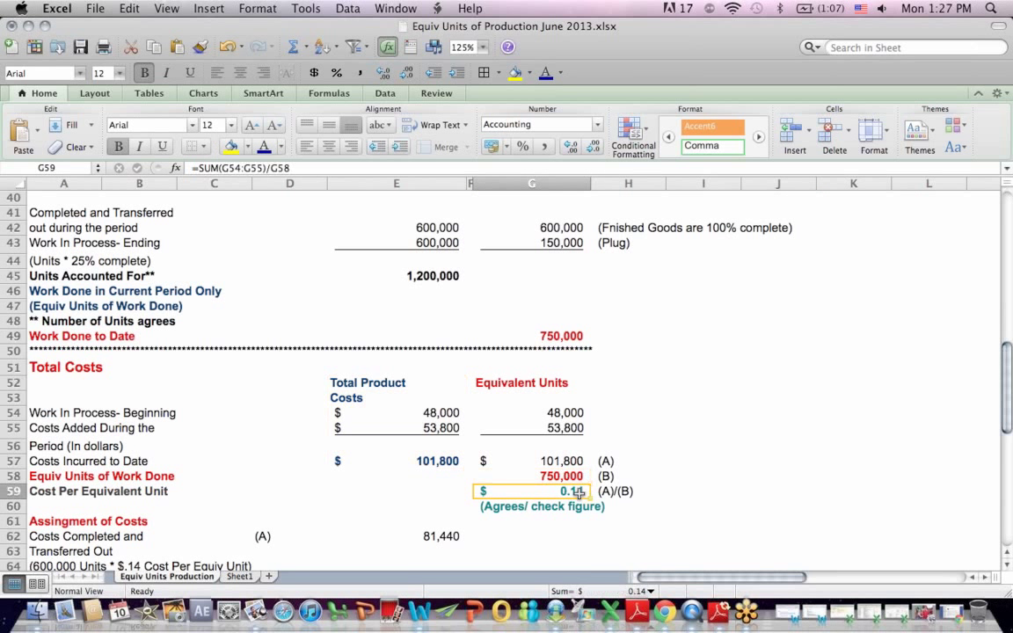
click(239, 167)
key(Return)
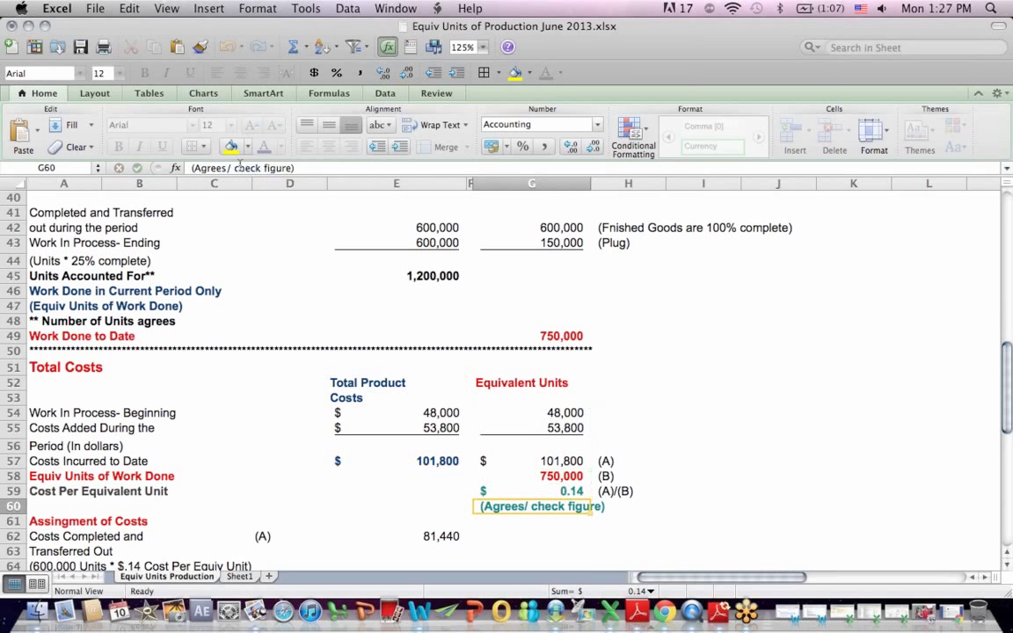
click(546, 492)
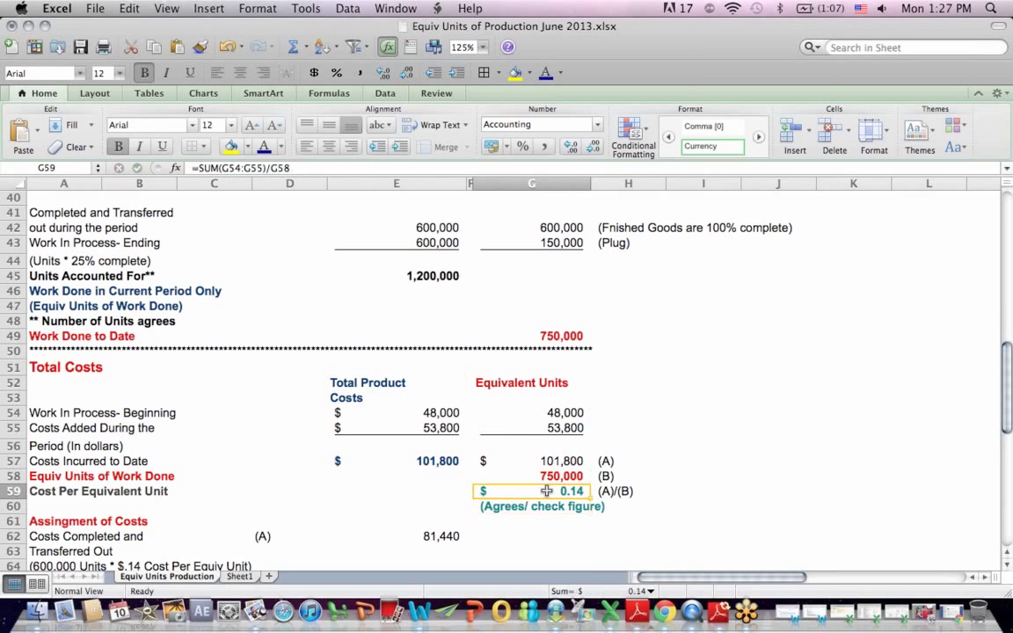
key(Down)
key(Down)
key(Down)
key(Down)
key(Down)
key(Down)
key(Down)
key(Down)
key(Down)
key(Down)
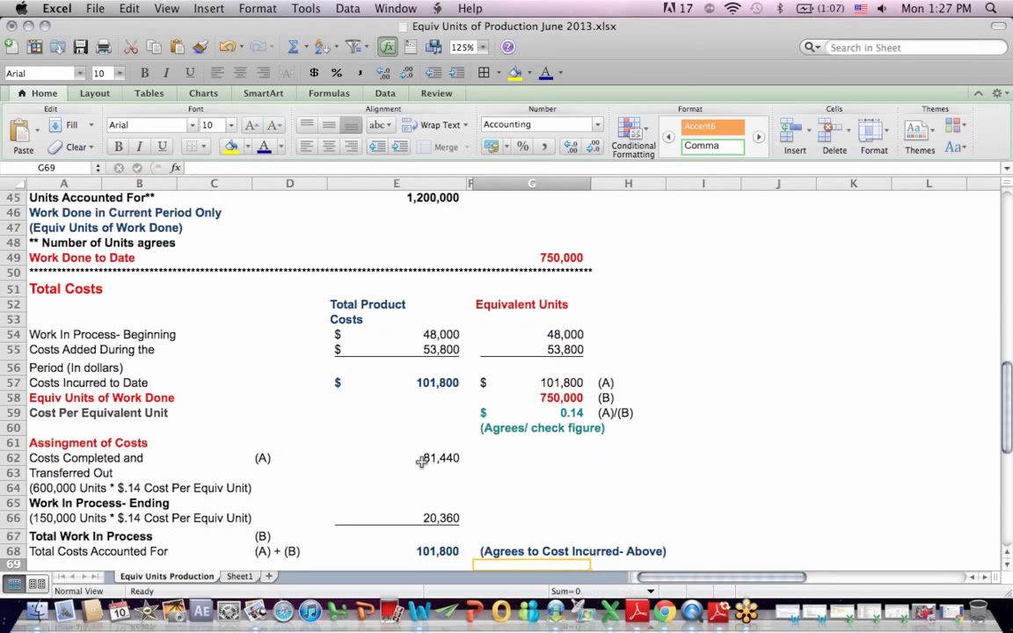
click(421, 461)
click(419, 520)
click(421, 551)
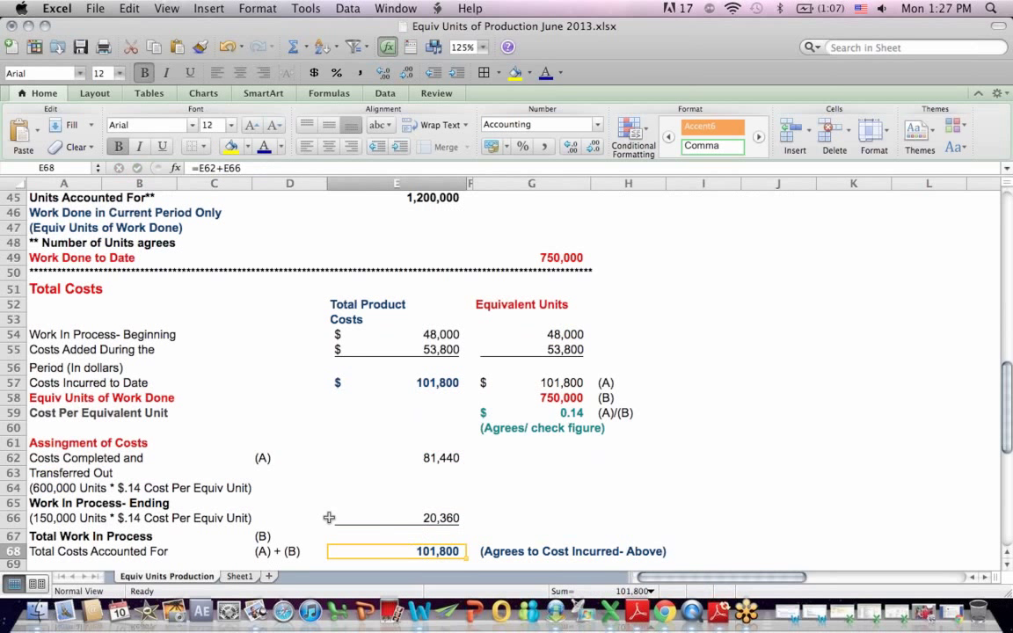
drag(95, 453, 510, 549)
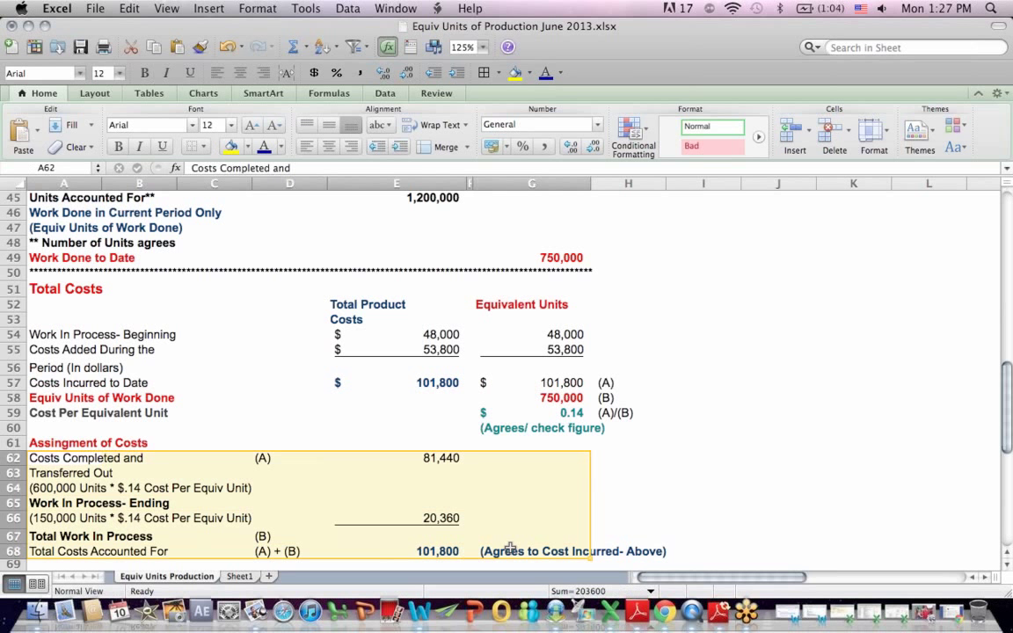
click(713, 420)
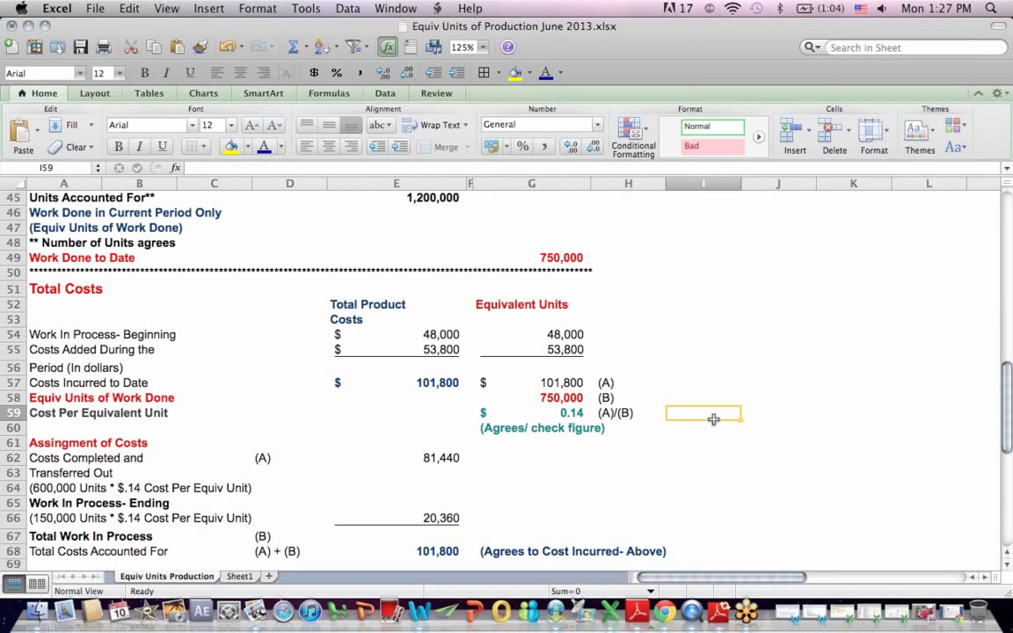
- Switch to Chrome and scroll the live chats page down to its Upcoming Courses list
click(664, 614)
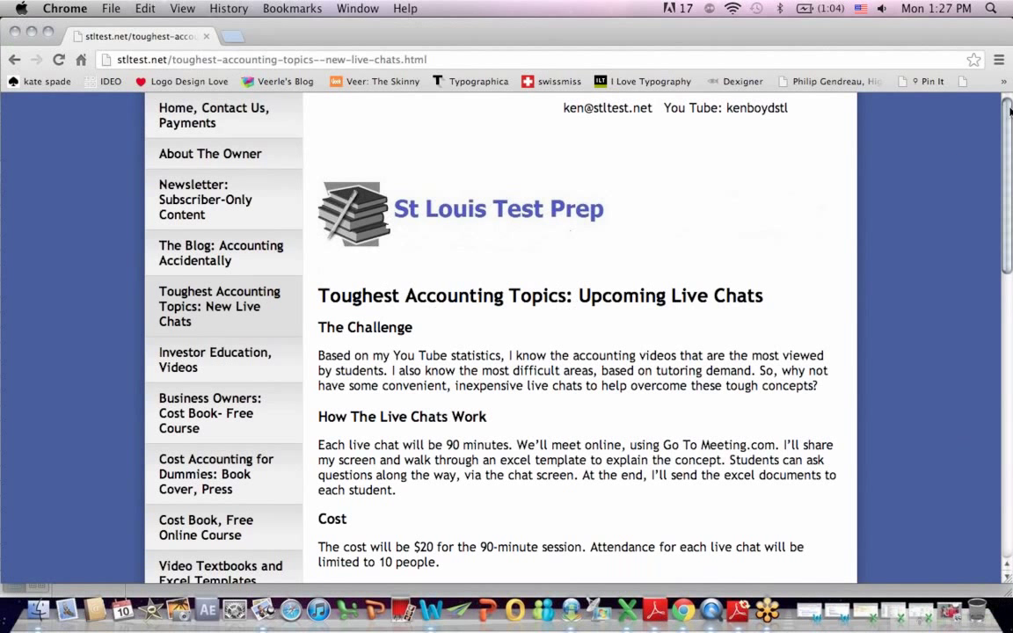
drag(1009, 110, 1007, 275)
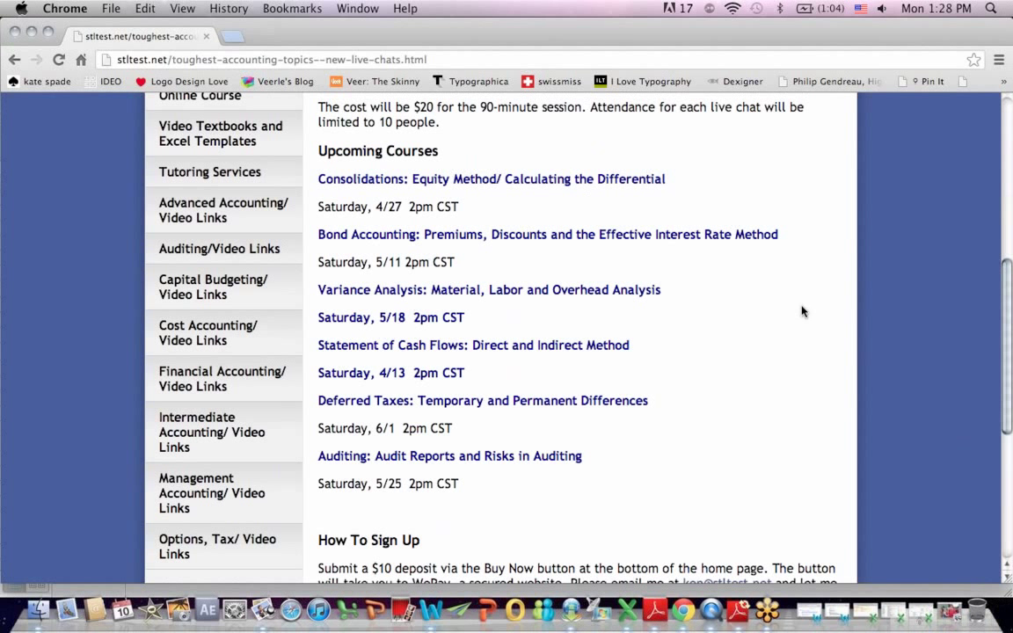
- View the Cost Accounting for Dummies book cover page, then go to the Cost Book, Free Online Course page
scroll(1010, 290, up, 5)
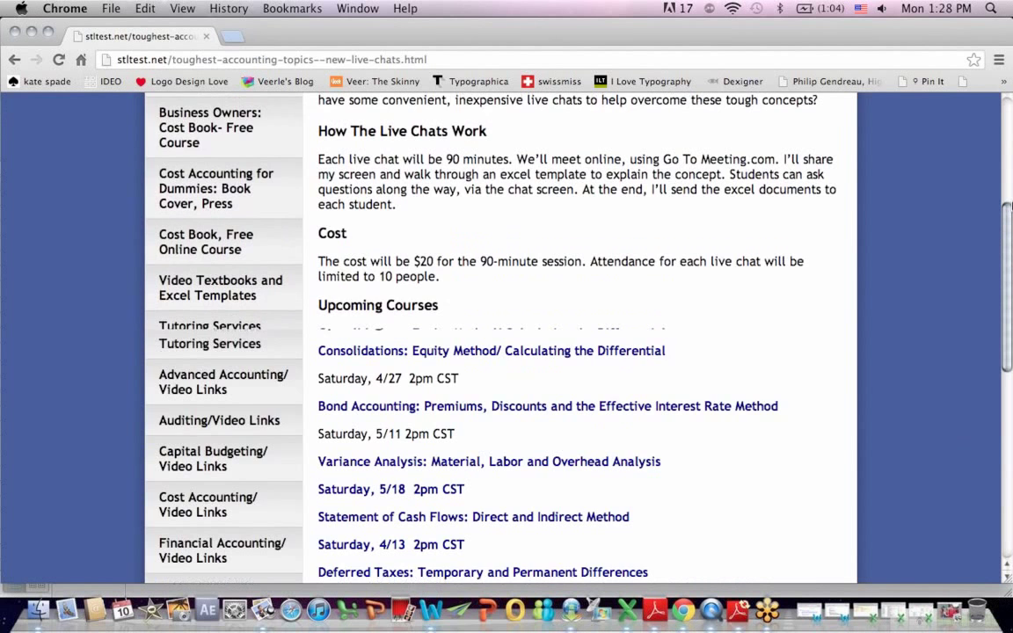
mouse_move(277, 255)
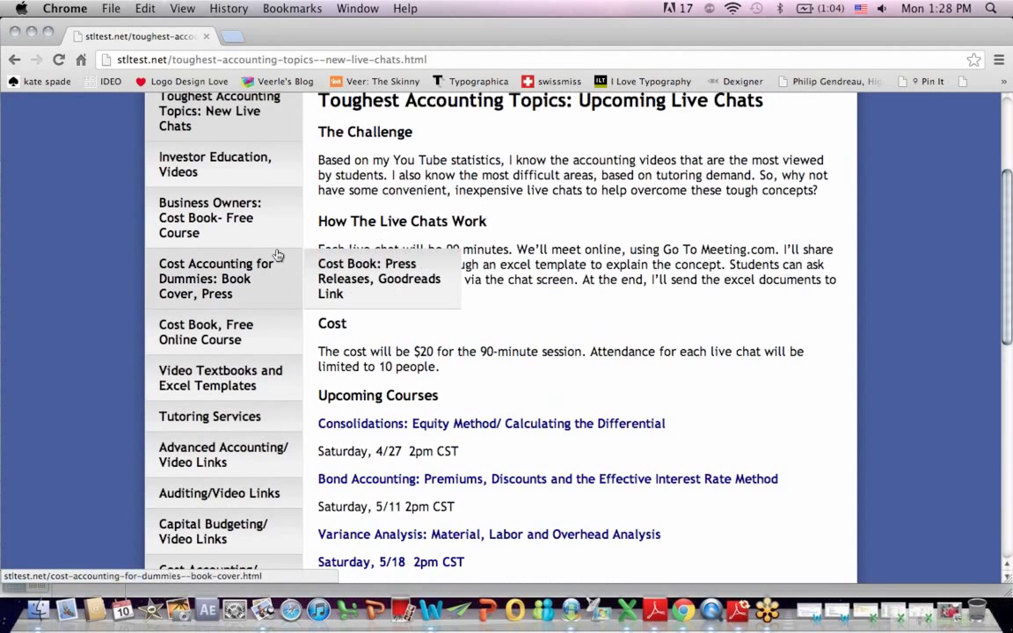
click(186, 284)
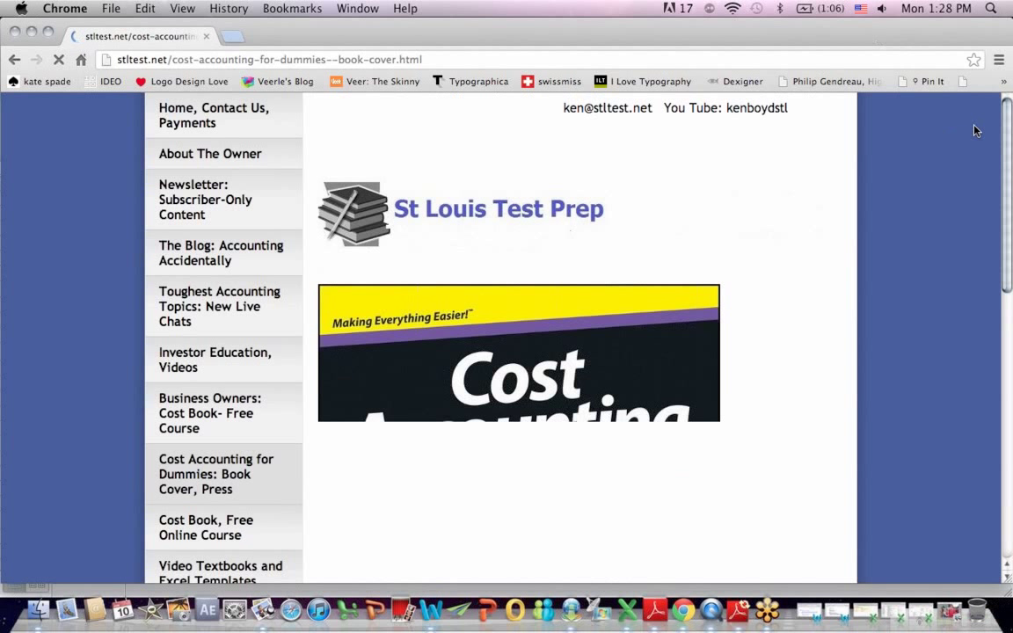
drag(1008, 114, 1010, 195)
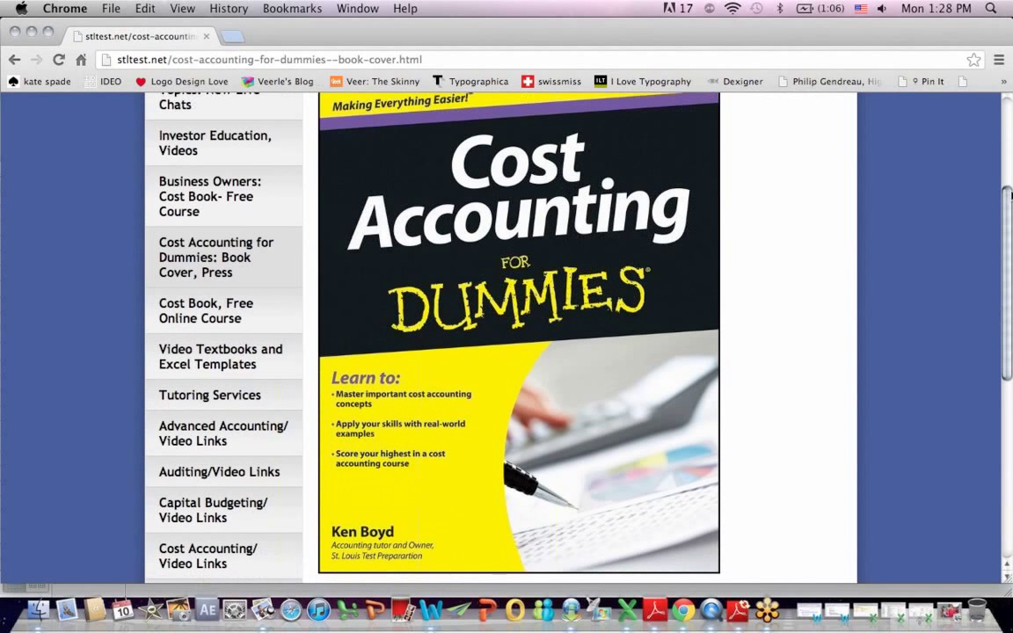
click(211, 312)
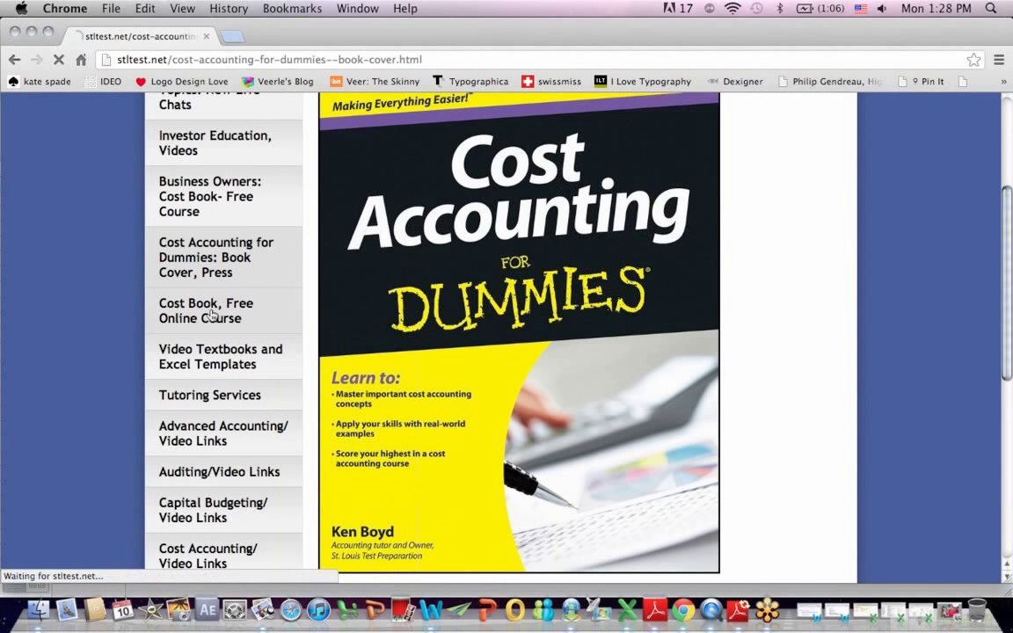